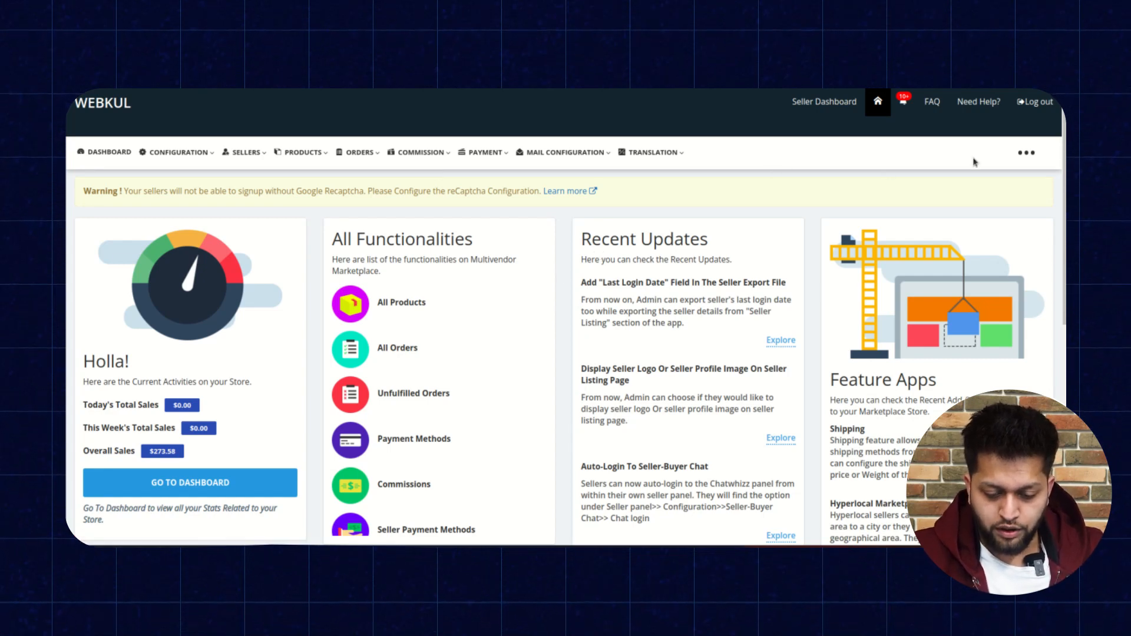
Open the Feature Apps page from the extra options menu.
{"action": "left_click", "coordinate": [1028, 155]}
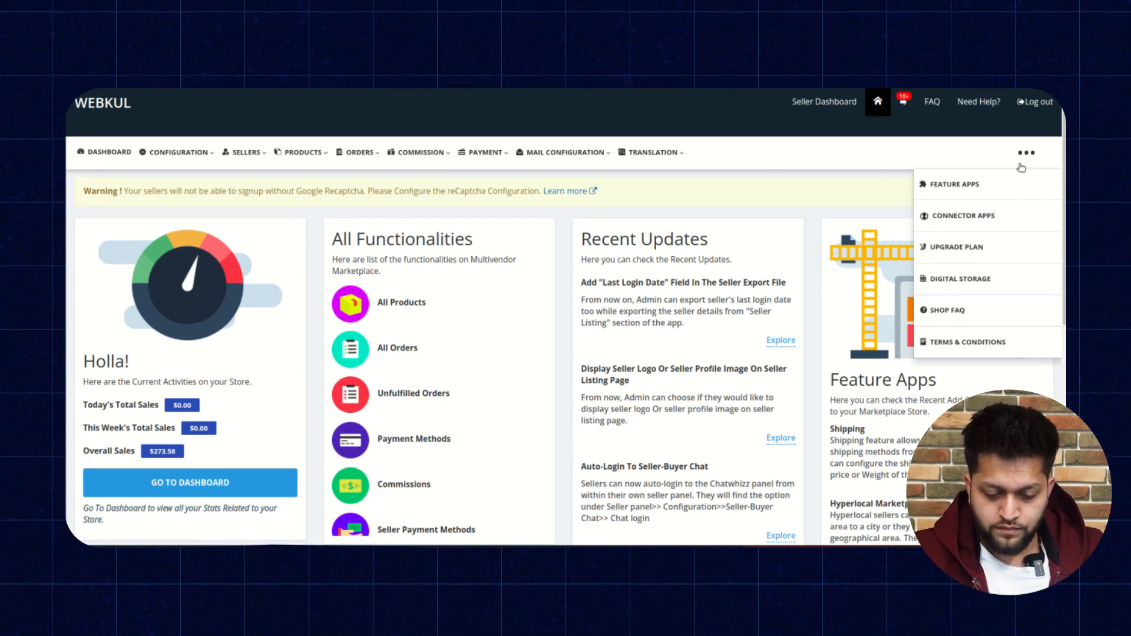
{"action": "mouse_move", "coordinate": [1025, 158]}
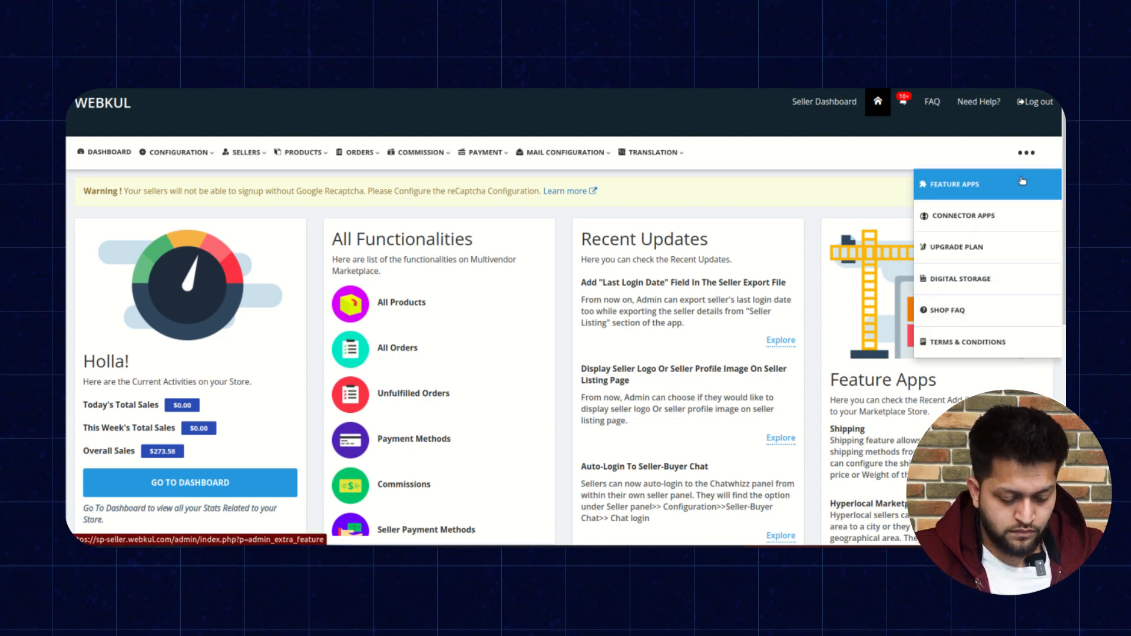
{"action": "left_click", "coordinate": [1022, 181]}
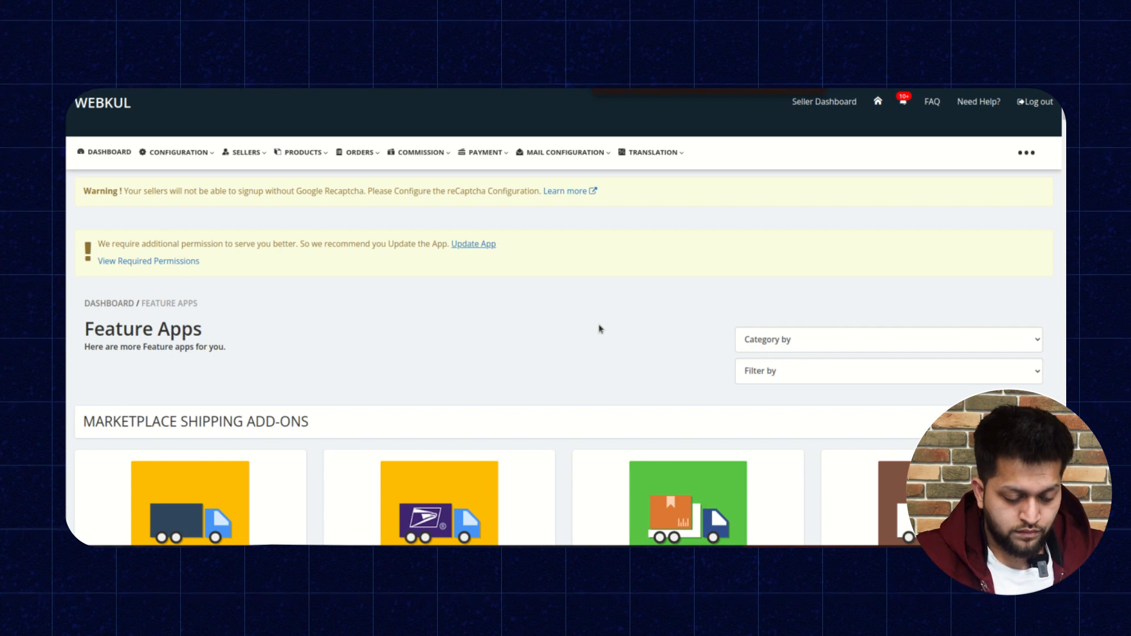
Search the Feature Apps page for Admin Staff, view its details and close them.
{"action": "type", "text": "dmin st"}
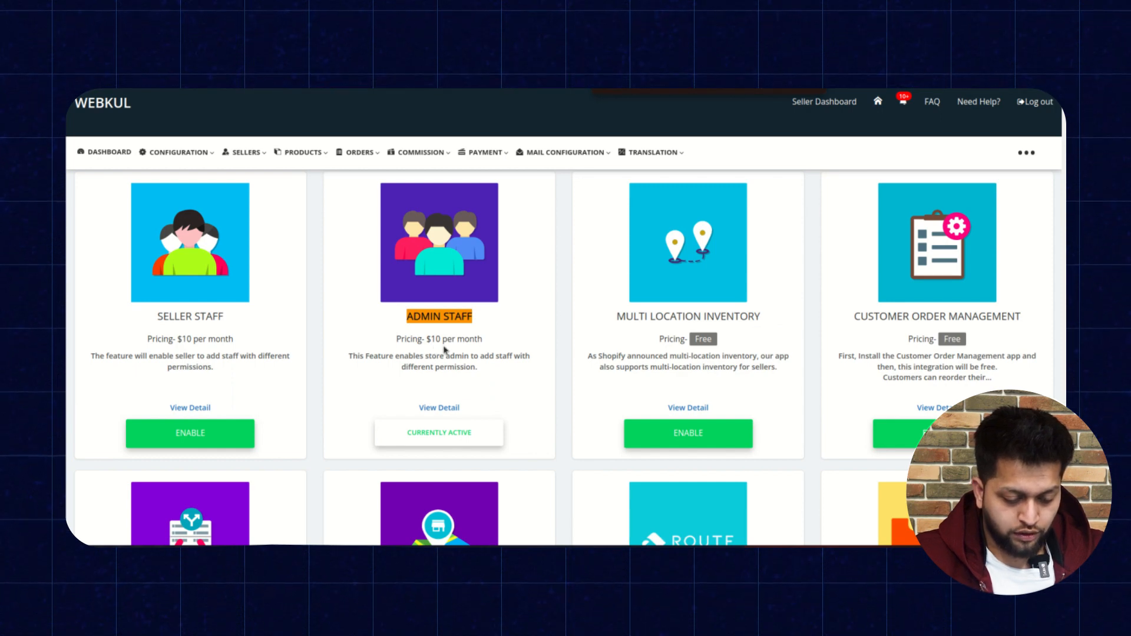
{"action": "left_click", "coordinate": [454, 407]}
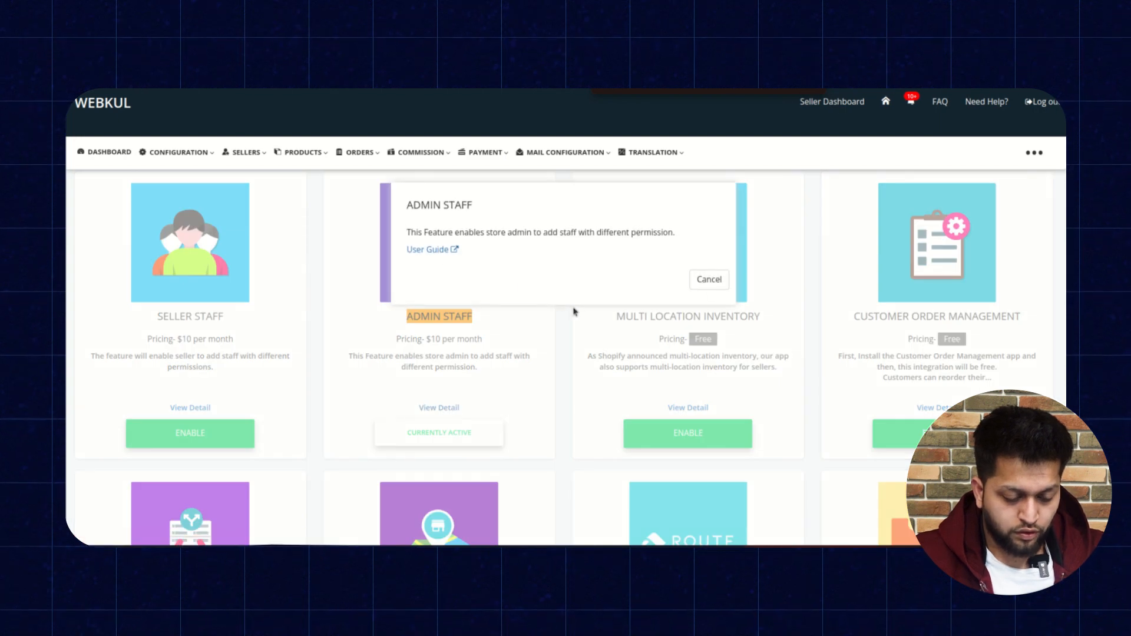
{"action": "left_click", "coordinate": [709, 280]}
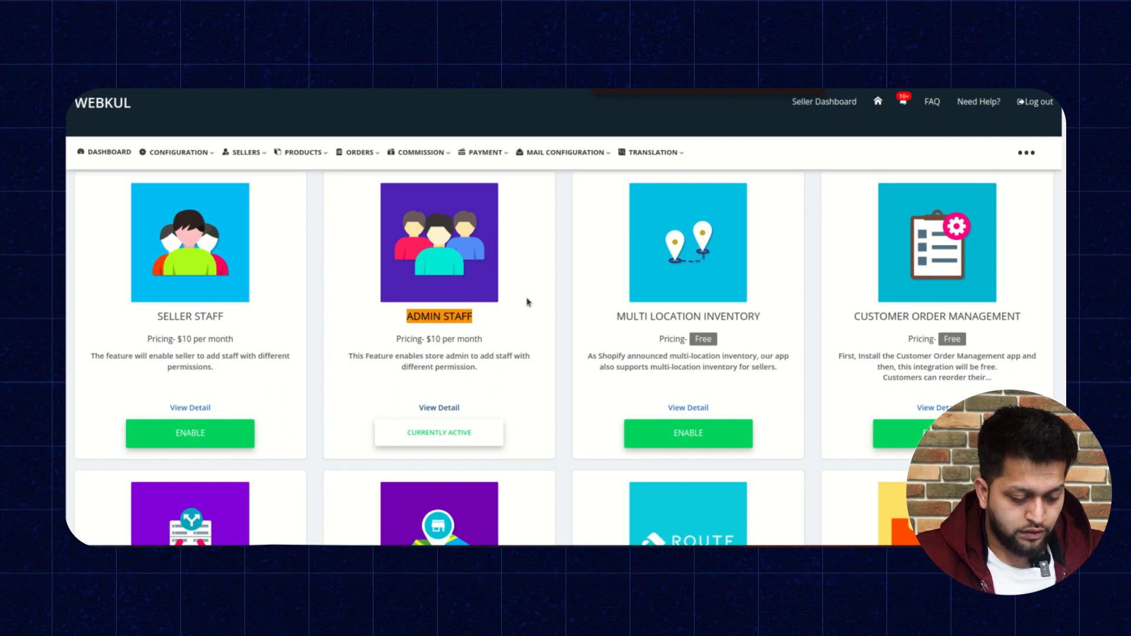
Open My Staff under Sellers and start adding a new staff member.
{"action": "left_click", "coordinate": [254, 153]}
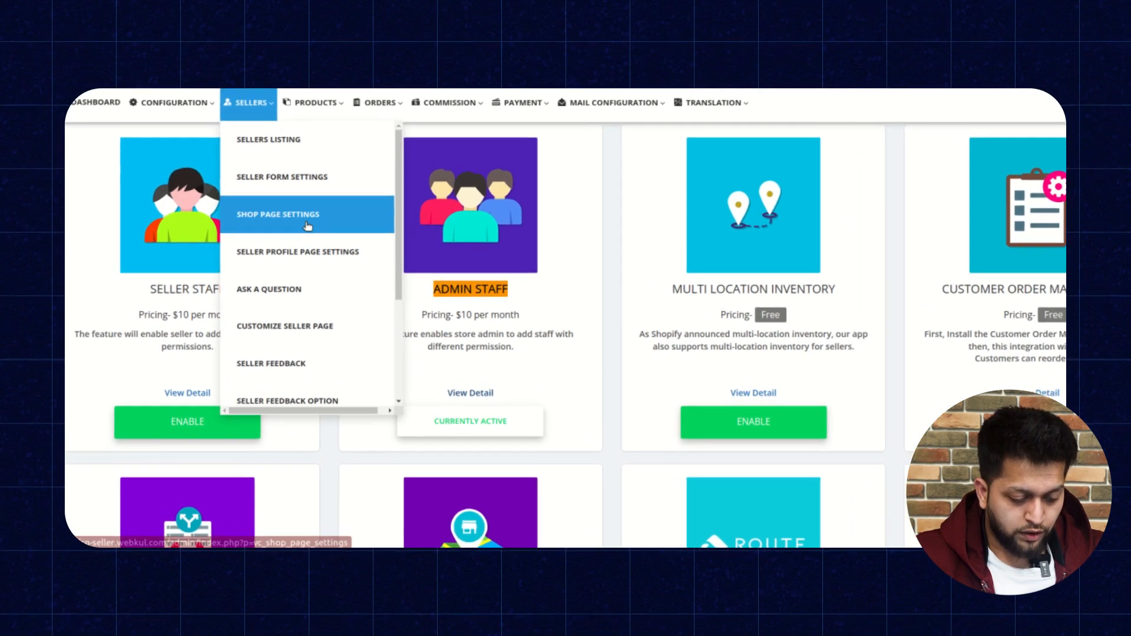
{"action": "scroll", "coordinate": [288, 262], "scroll_direction": "down", "scroll_amount": 3}
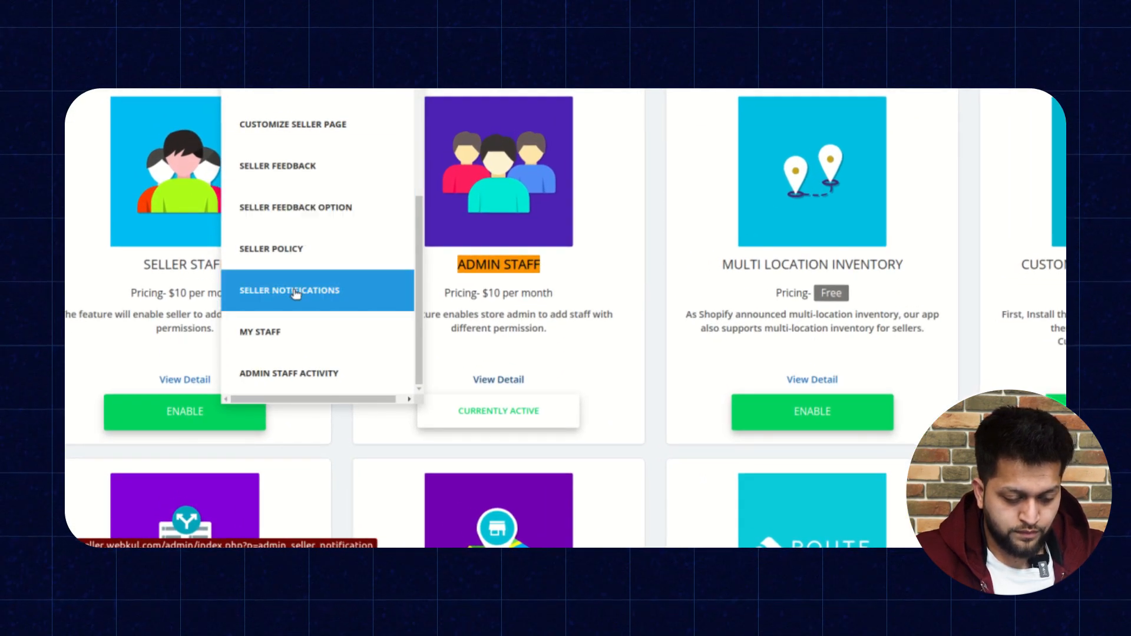
{"action": "left_click", "coordinate": [291, 332]}
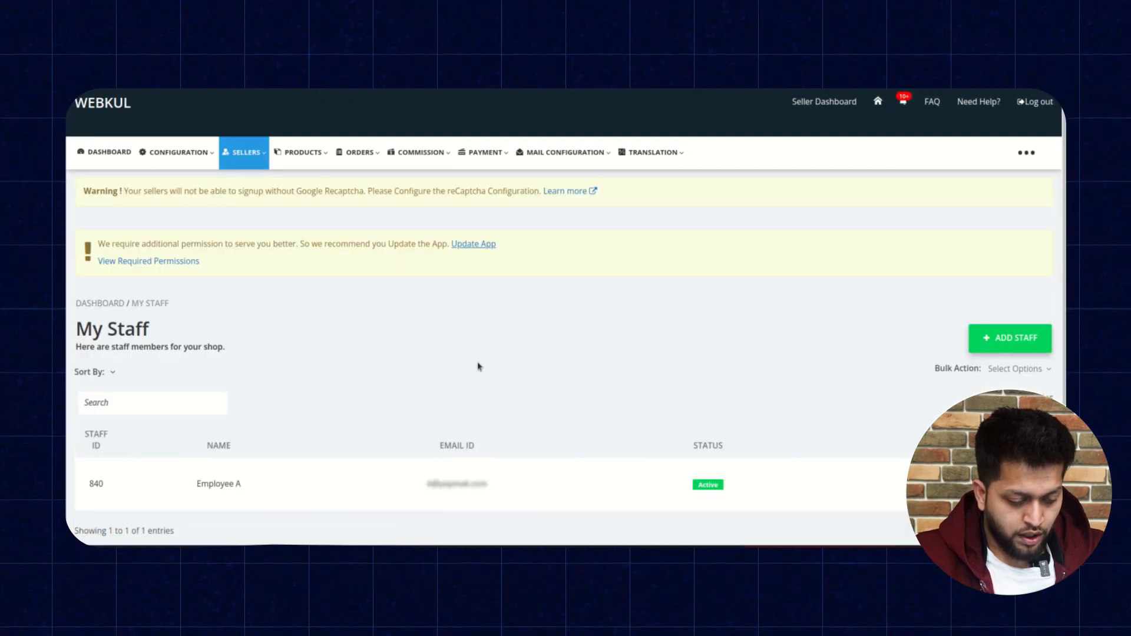
{"action": "scroll", "coordinate": [478, 366], "scroll_direction": "down", "scroll_amount": 1}
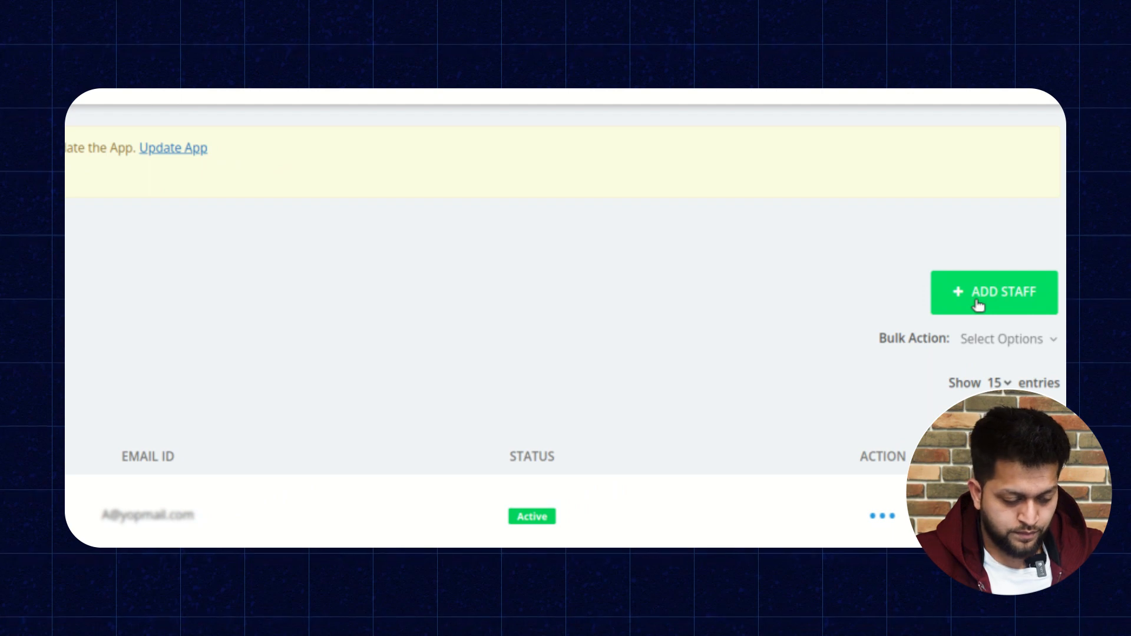
{"action": "left_click", "coordinate": [977, 303]}
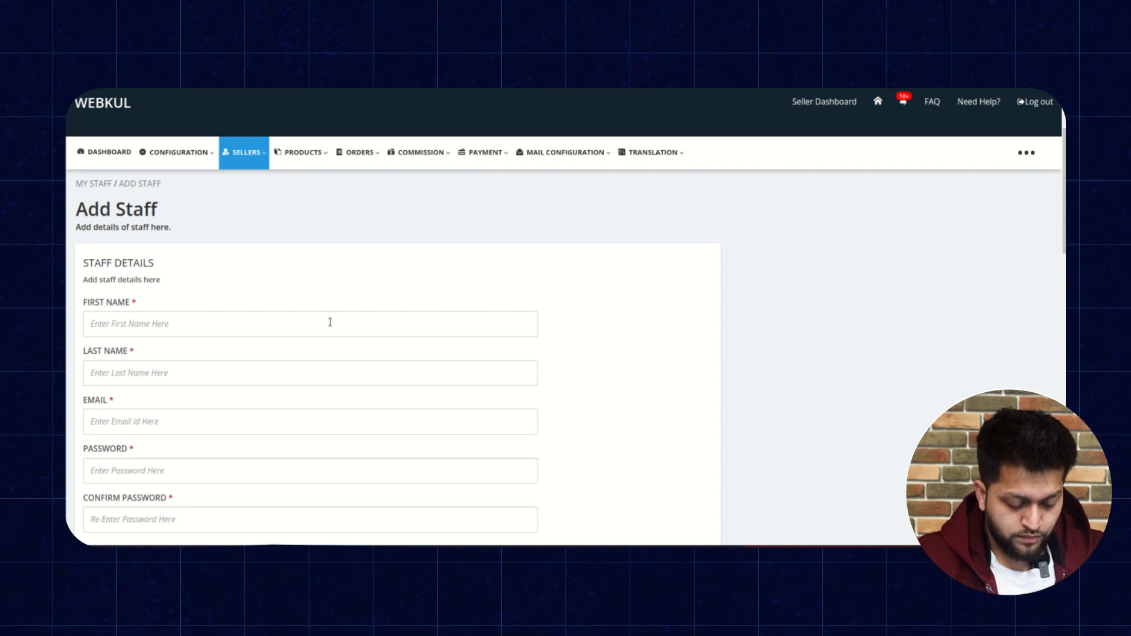
Fill in the new staff member's first name and last name.
{"action": "left_click", "coordinate": [330, 322]}
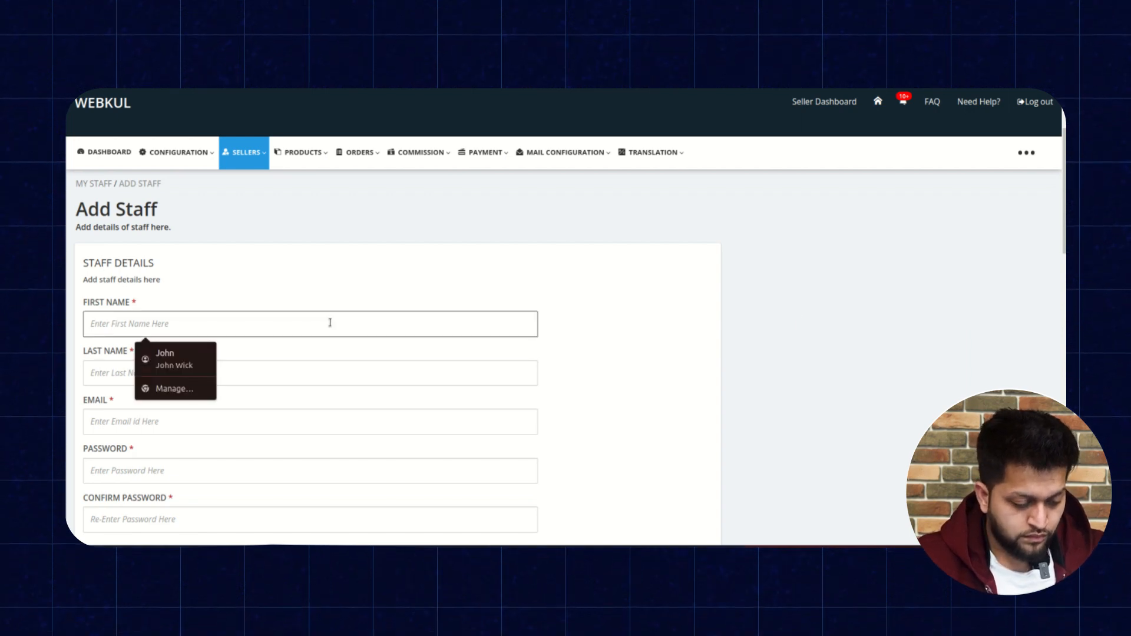
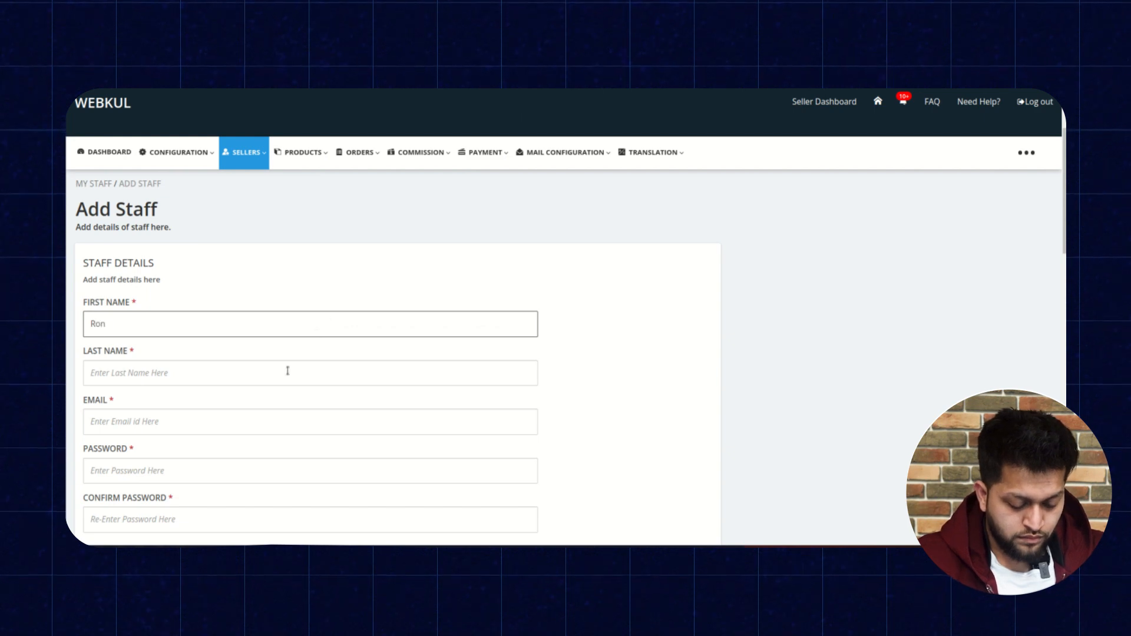
{"action": "left_click", "coordinate": [287, 373]}
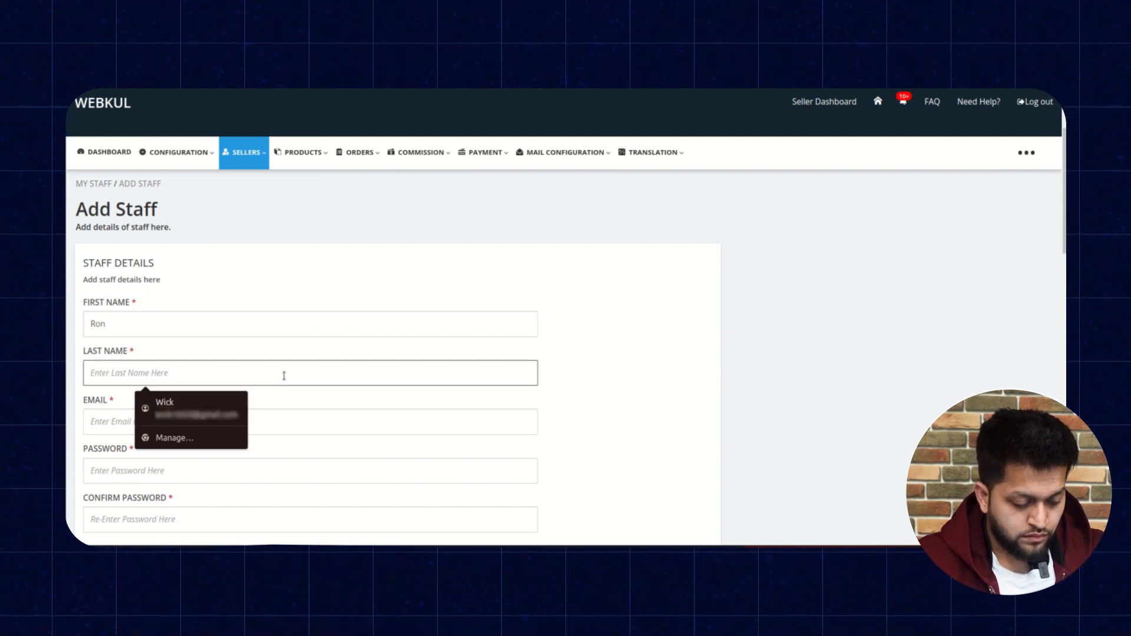
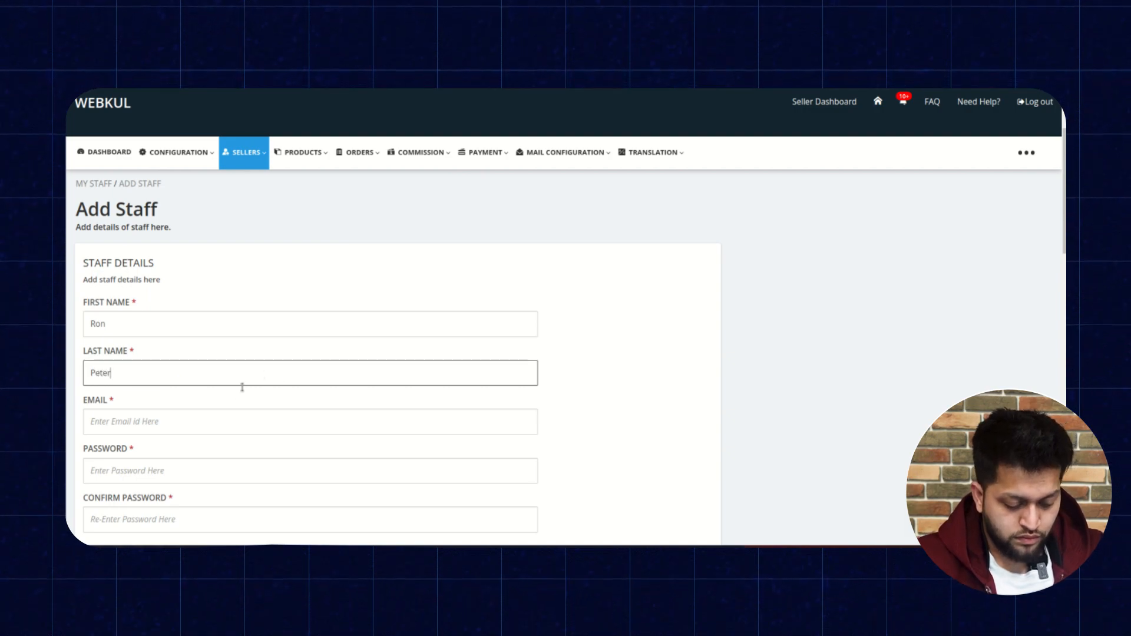
Fill in the staff member's e-mail address.
{"action": "left_click", "coordinate": [216, 421]}
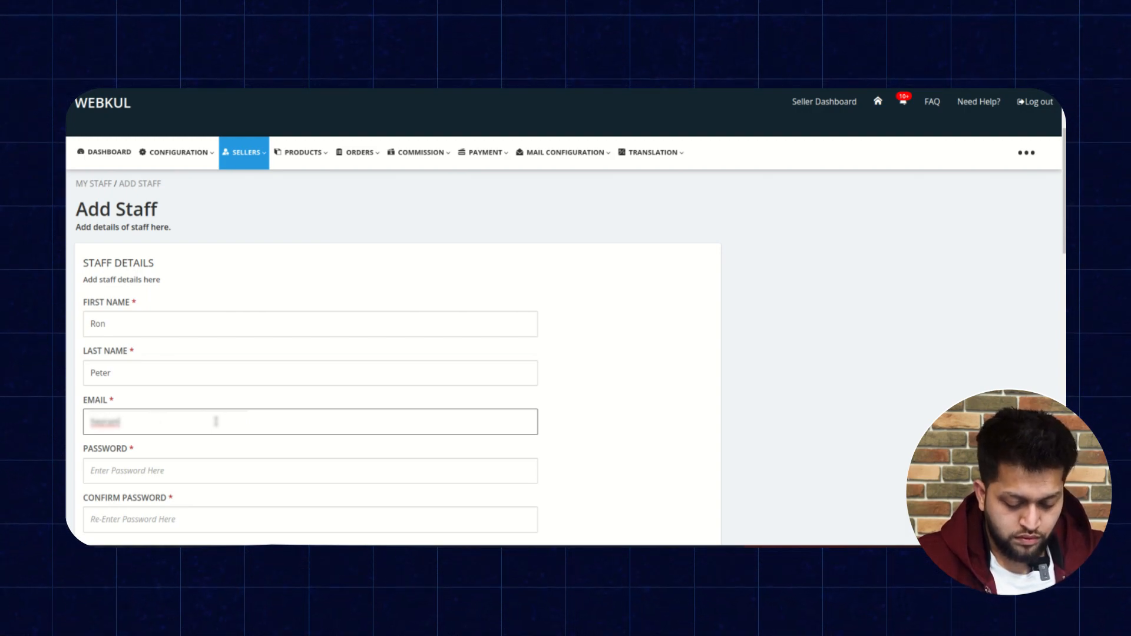
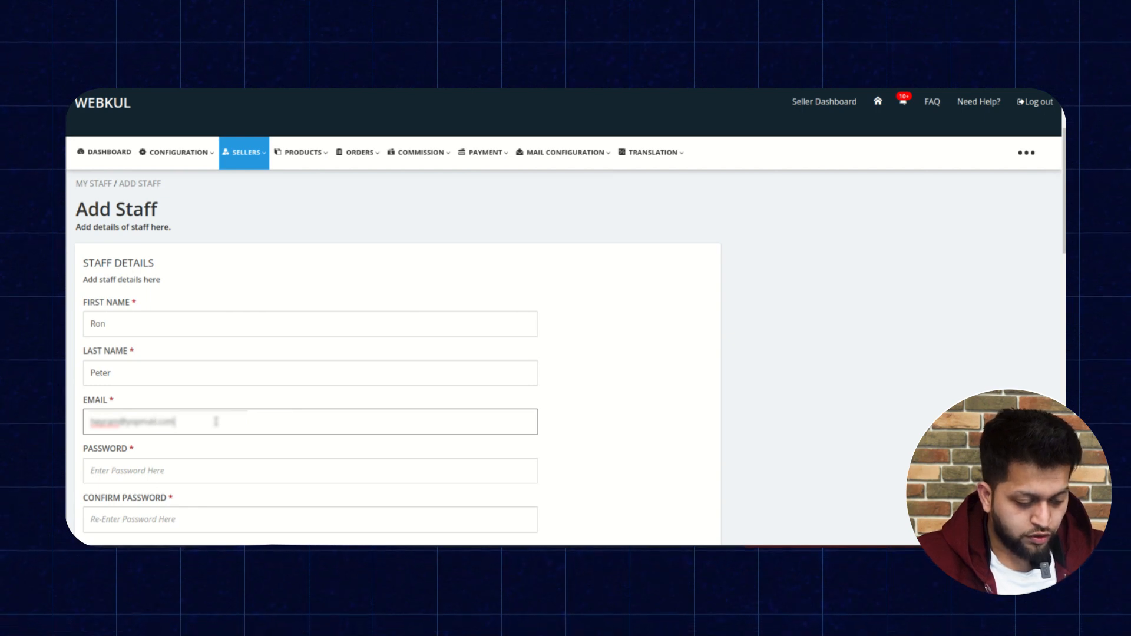
Enter the staff account password and re-enter it in the confirm password field.
{"action": "scroll", "coordinate": [216, 422], "scroll_direction": "down", "scroll_amount": 2}
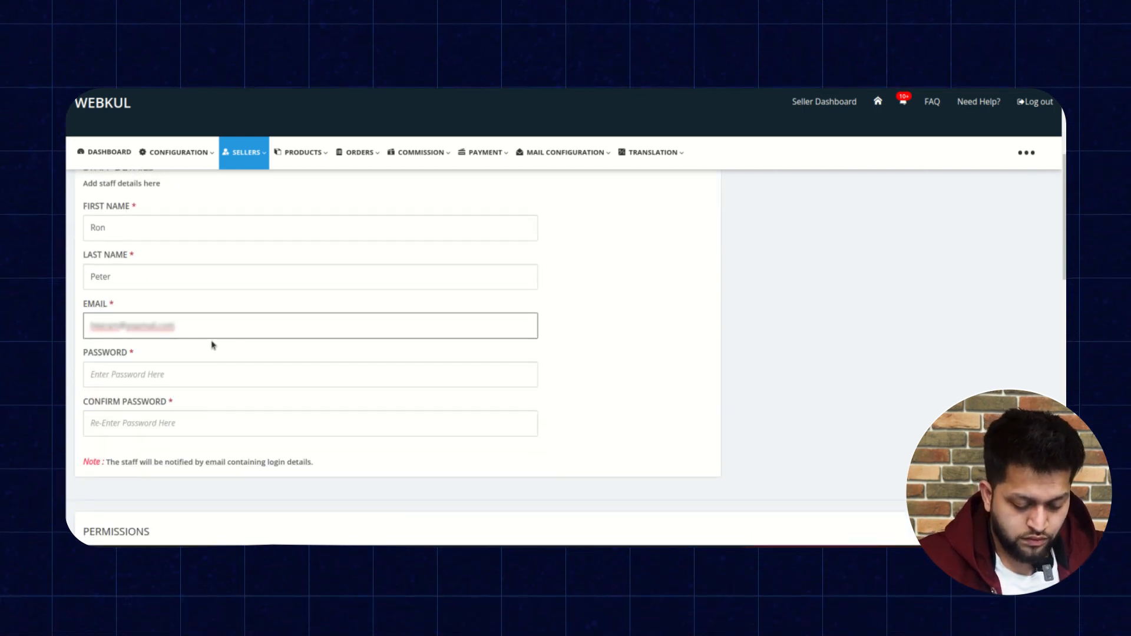
{"action": "left_click", "coordinate": [186, 375]}
{"action": "type", "text": "*********"}
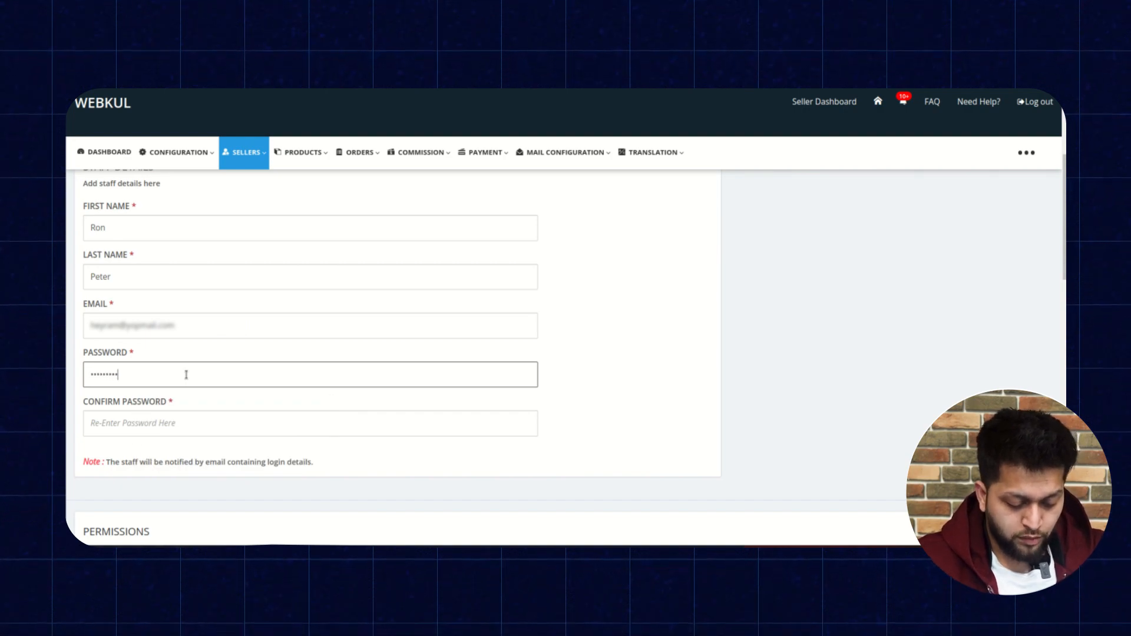
{"action": "left_click", "coordinate": [170, 418]}
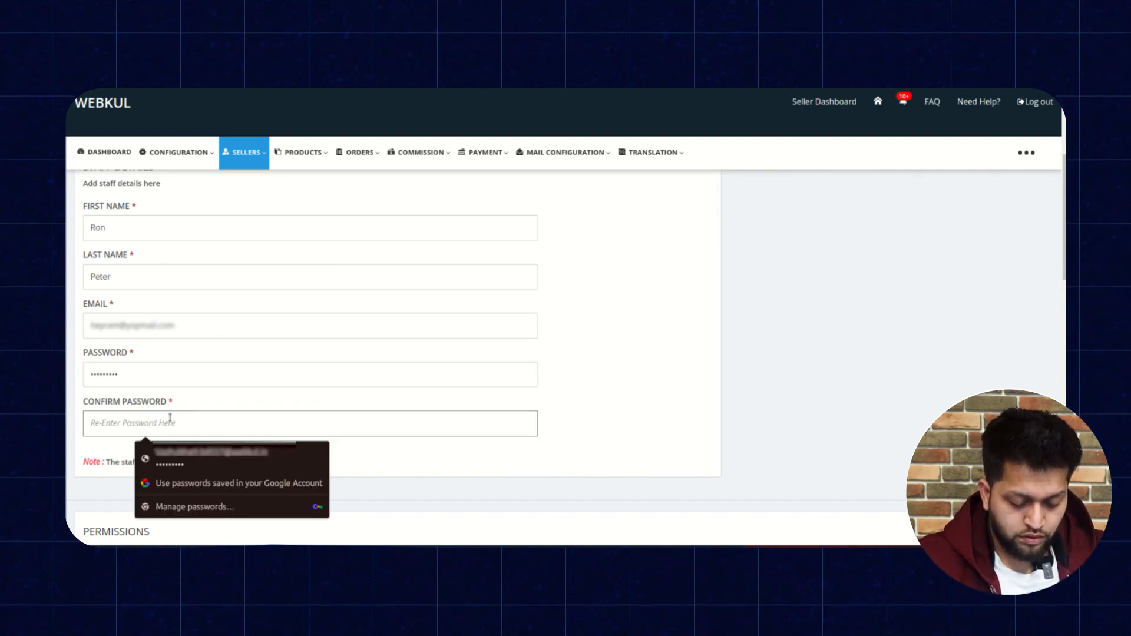
{"action": "type", "text": "****"}
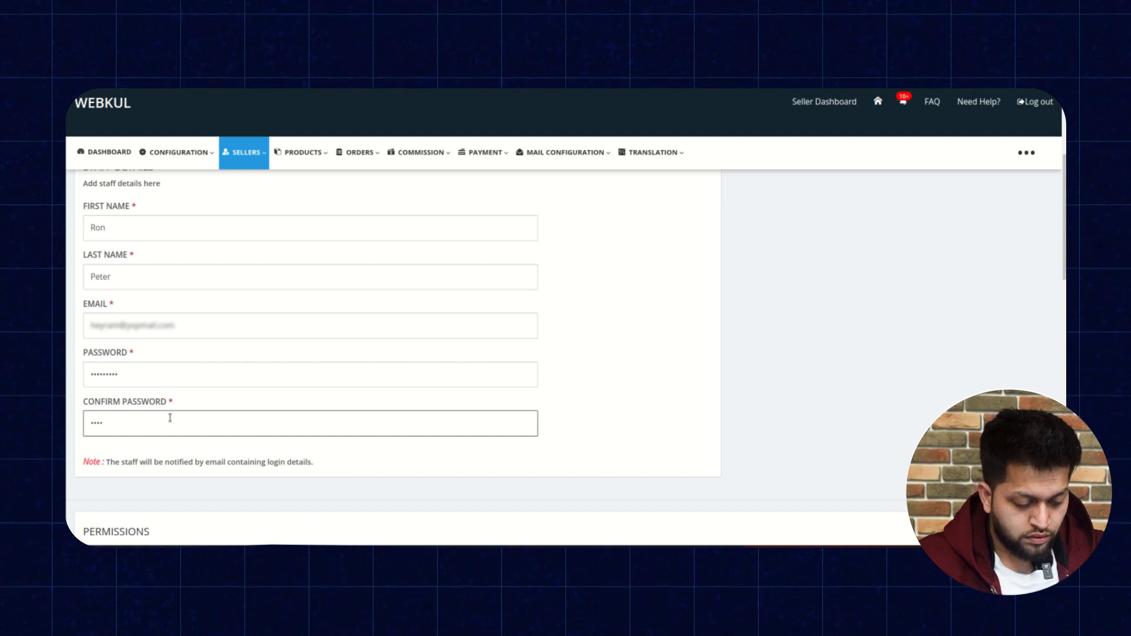
{"action": "type", "text": "*"}
{"action": "key", "text": "BackSpace"}
{"action": "key", "text": "BackSpace"}
{"action": "key", "text": "BackSpace"}
{"action": "key", "text": "BackSpace"}
{"action": "key", "text": "BackSpace"}
{"action": "type", "text": "*****"}
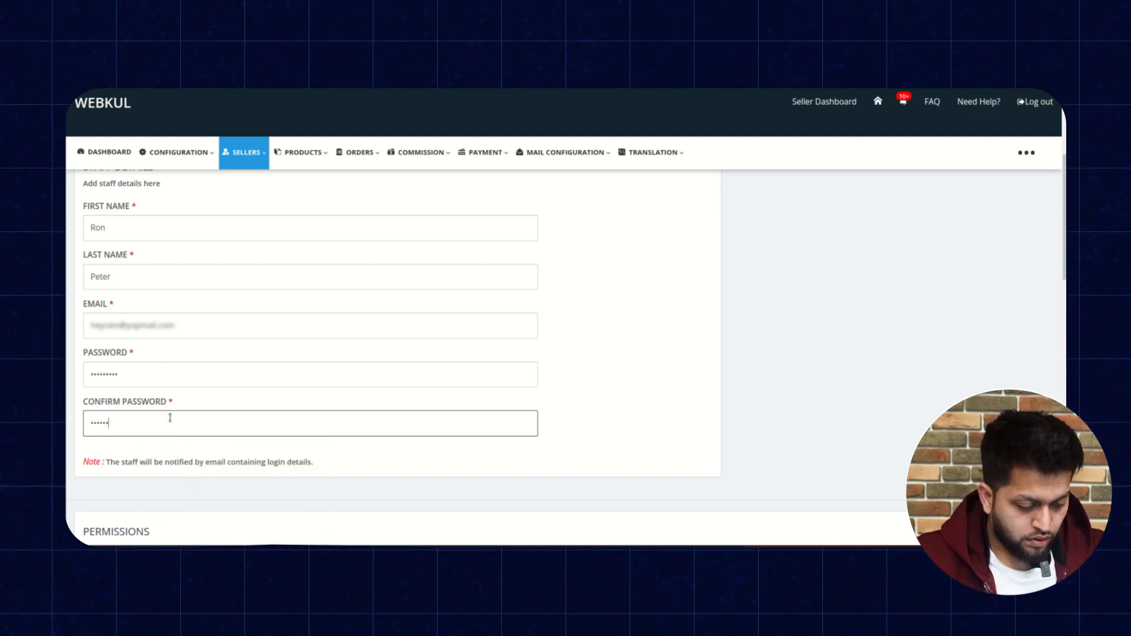
Grant the Orders permissions for Orders Listing, Invoice Configuration and Invoice Templates.
{"action": "scroll", "coordinate": [170, 417], "scroll_direction": "down", "scroll_amount": 3}
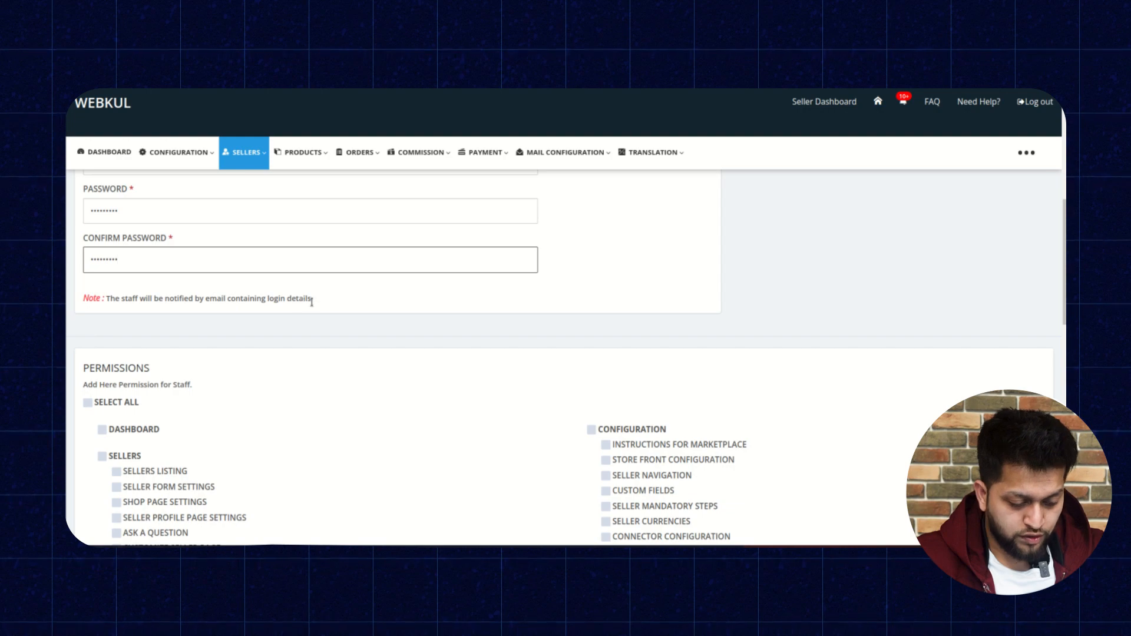
{"action": "scroll", "coordinate": [325, 328], "scroll_direction": "down", "scroll_amount": 2}
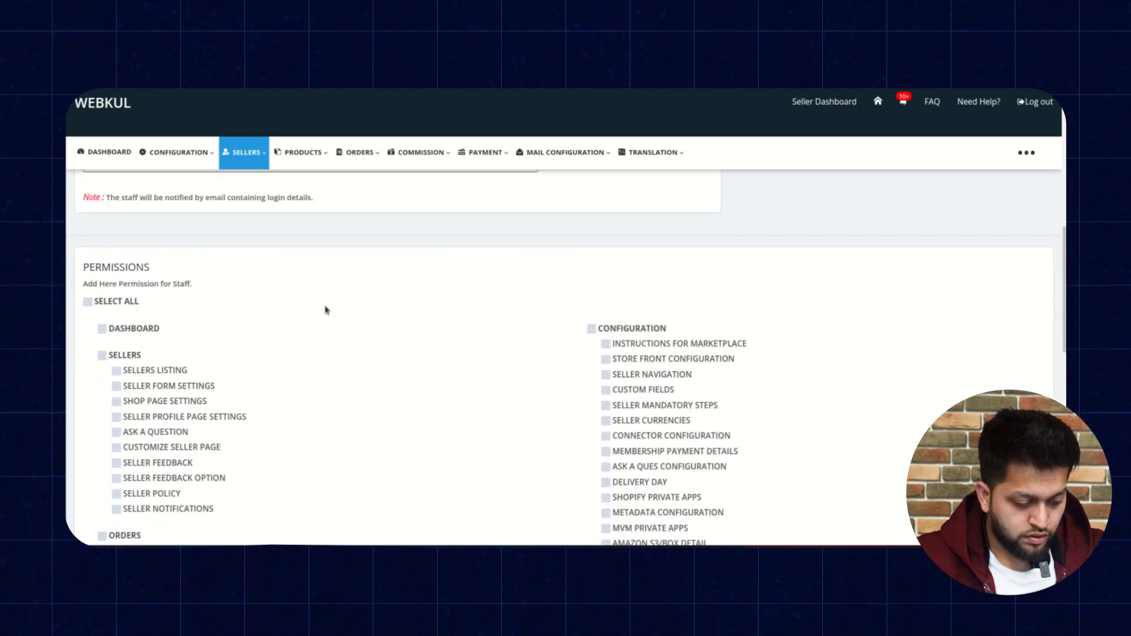
{"action": "scroll", "coordinate": [326, 311], "scroll_direction": "down", "scroll_amount": 3}
{"action": "scroll", "coordinate": [326, 311], "scroll_direction": "up", "scroll_amount": 2}
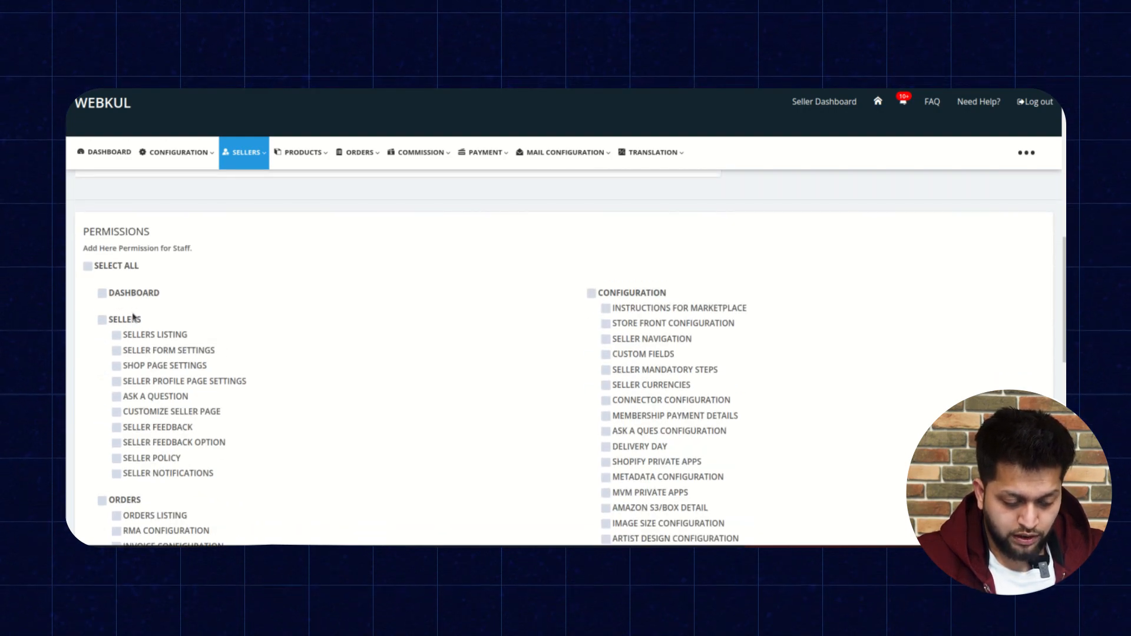
{"action": "left_click", "coordinate": [87, 267]}
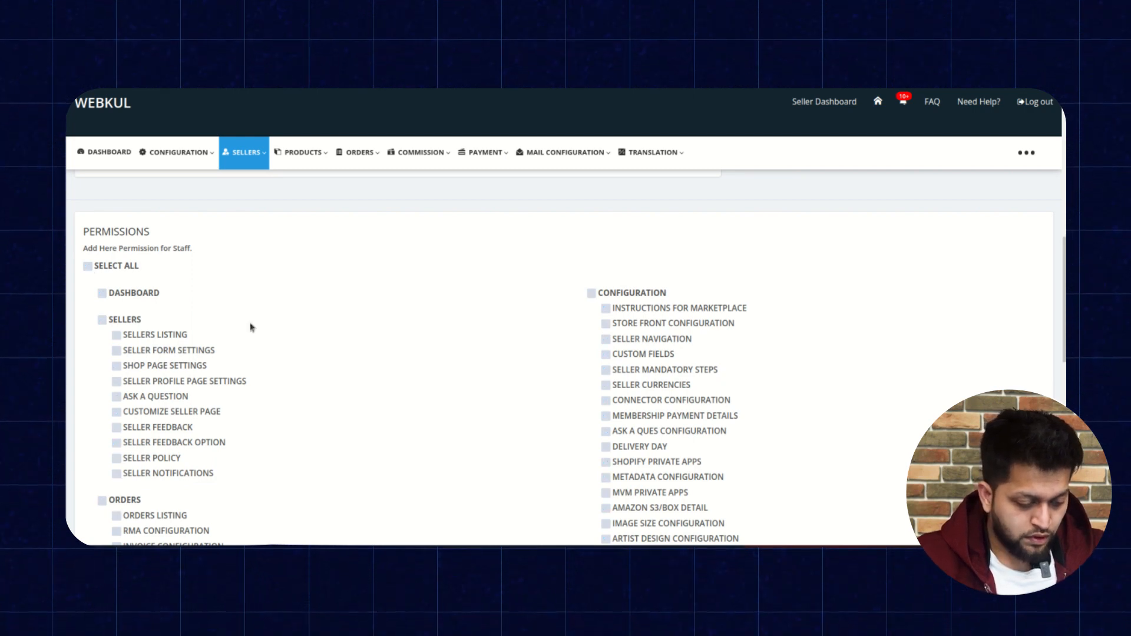
{"action": "scroll", "coordinate": [250, 328], "scroll_direction": "down", "scroll_amount": 2}
{"action": "scroll", "coordinate": [251, 328], "scroll_direction": "down", "scroll_amount": 3}
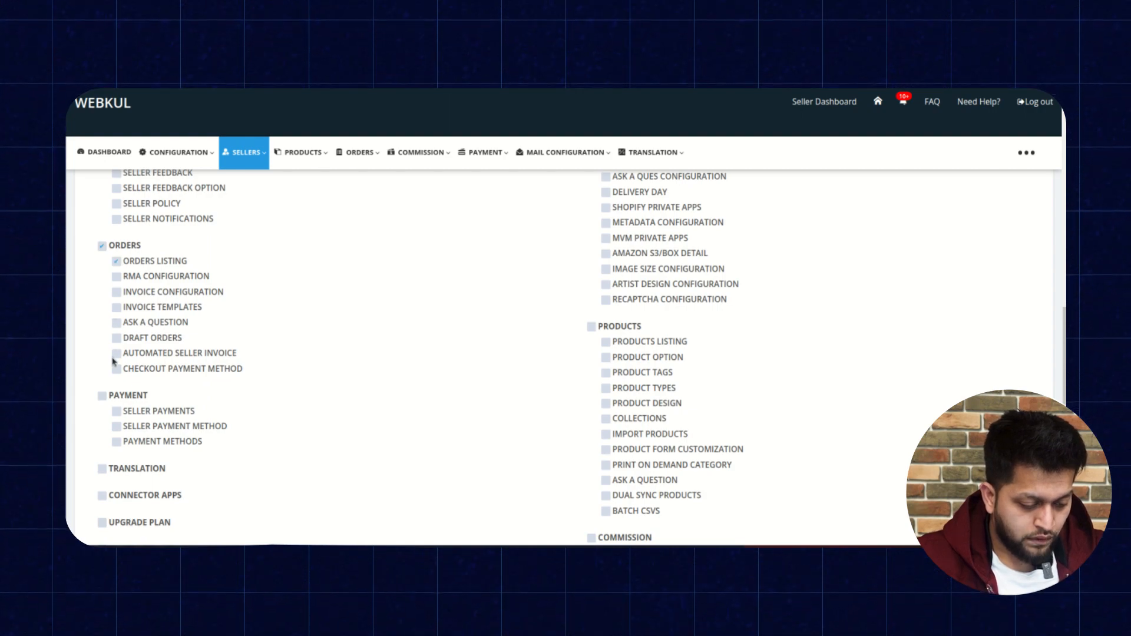
{"action": "left_click", "coordinate": [116, 293]}
{"action": "left_click", "coordinate": [117, 308]}
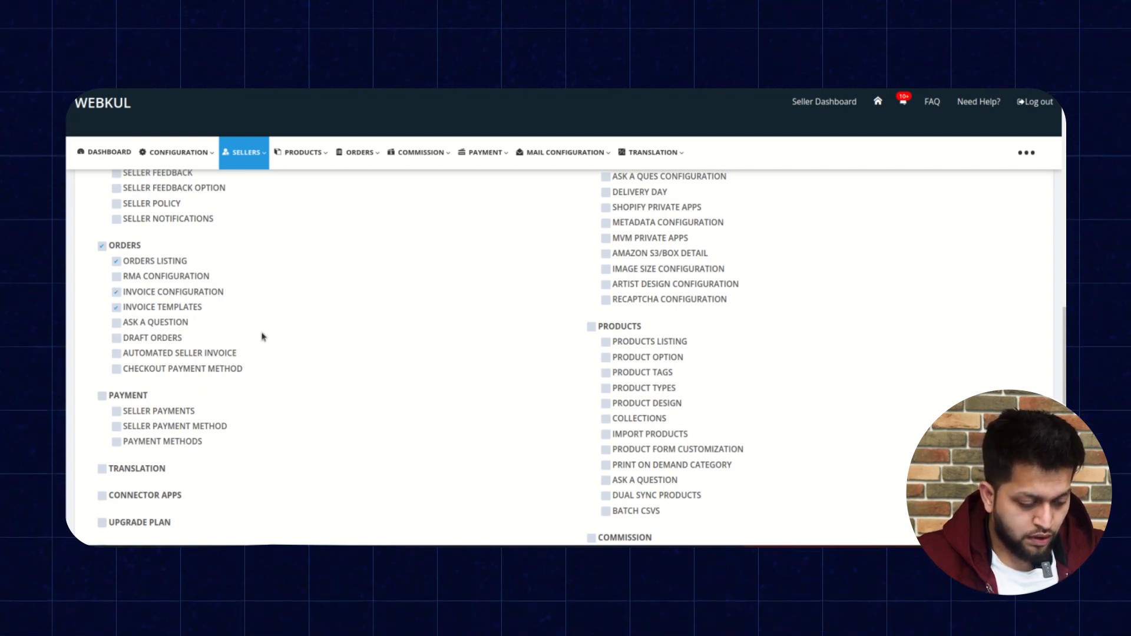
Grant the Mail Configuration permission.
{"action": "scroll", "coordinate": [263, 336], "scroll_direction": "down", "scroll_amount": 3}
{"action": "scroll", "coordinate": [262, 337], "scroll_direction": "down", "scroll_amount": 1}
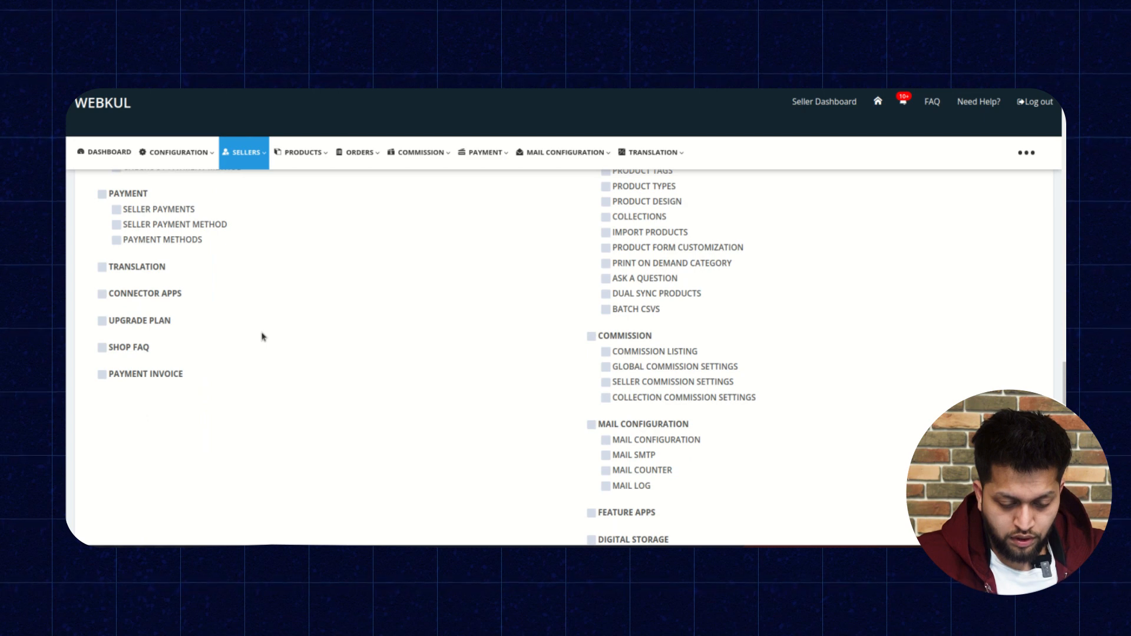
{"action": "scroll", "coordinate": [422, 353], "scroll_direction": "down", "scroll_amount": 3}
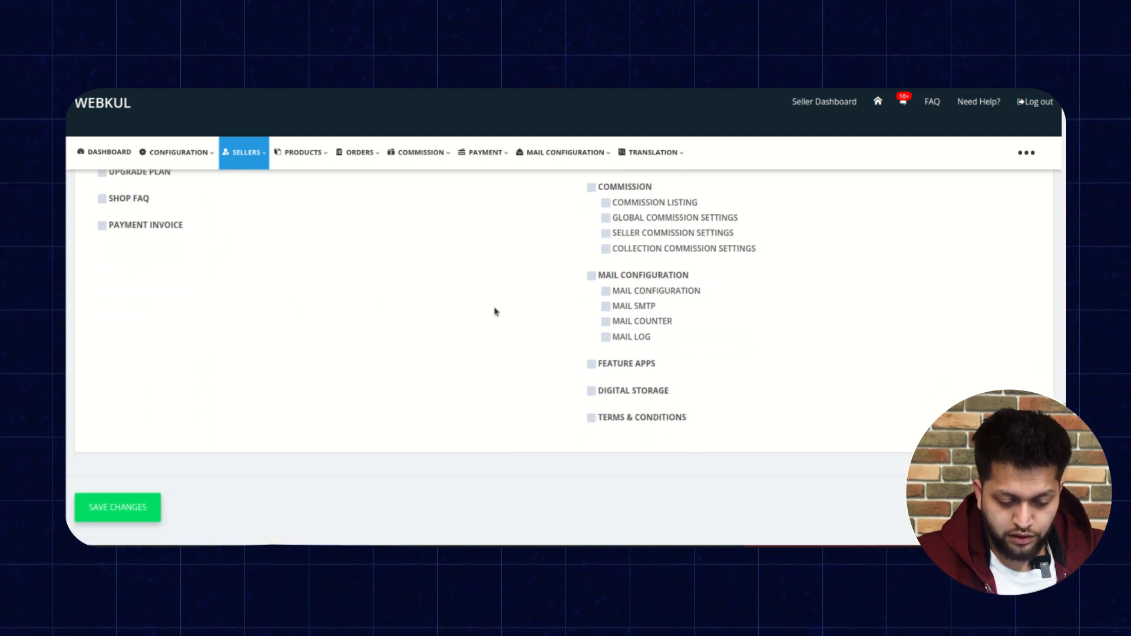
{"action": "left_click", "coordinate": [593, 277]}
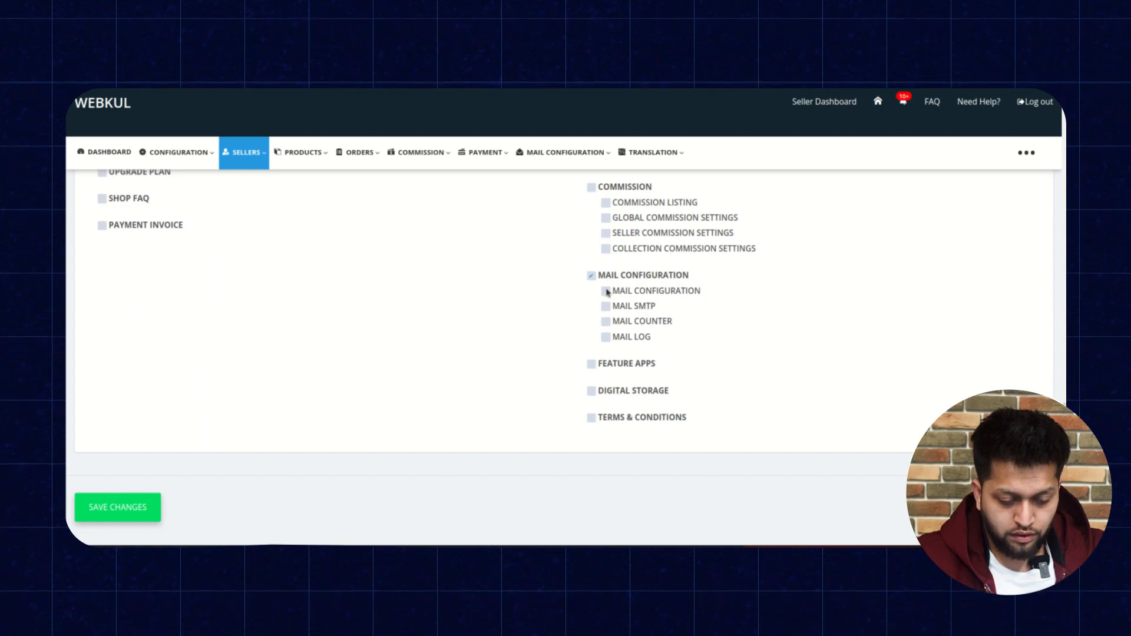
Review the checked permissions down to the save option.
{"action": "scroll", "coordinate": [528, 257], "scroll_direction": "up", "scroll_amount": 10}
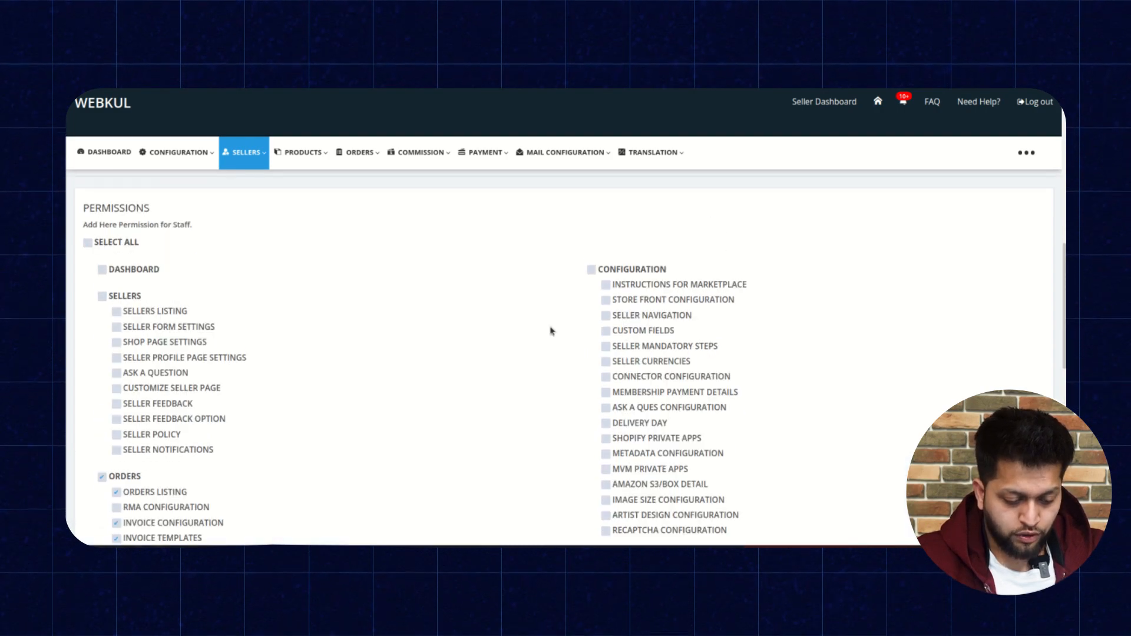
{"action": "scroll", "coordinate": [518, 356], "scroll_direction": "down", "scroll_amount": 5}
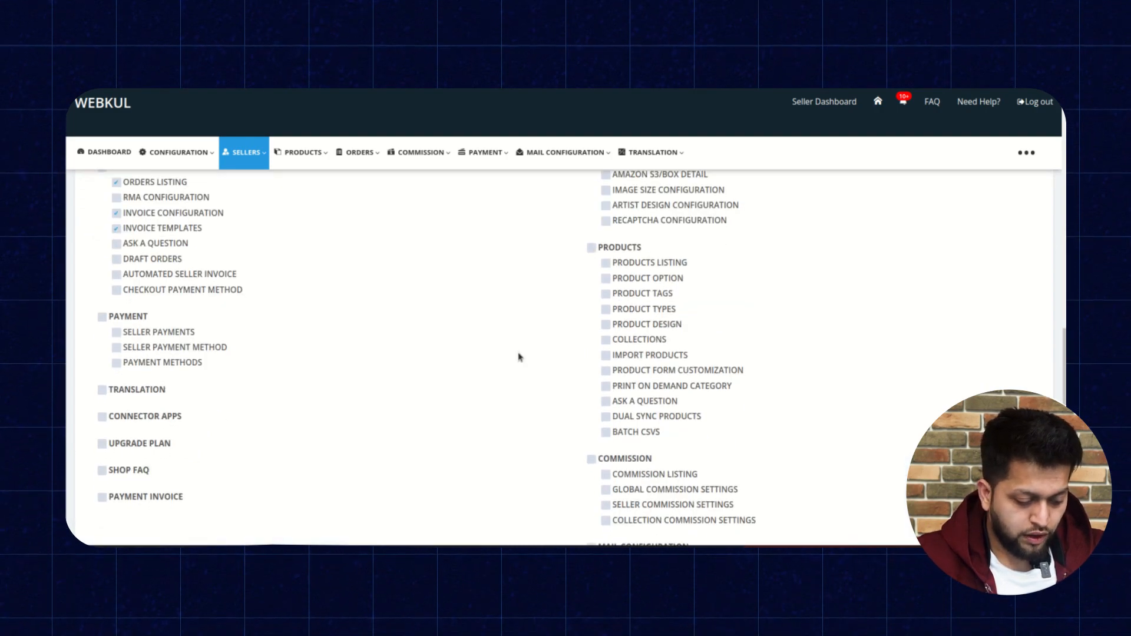
{"action": "scroll", "coordinate": [519, 357], "scroll_direction": "down", "scroll_amount": 5}
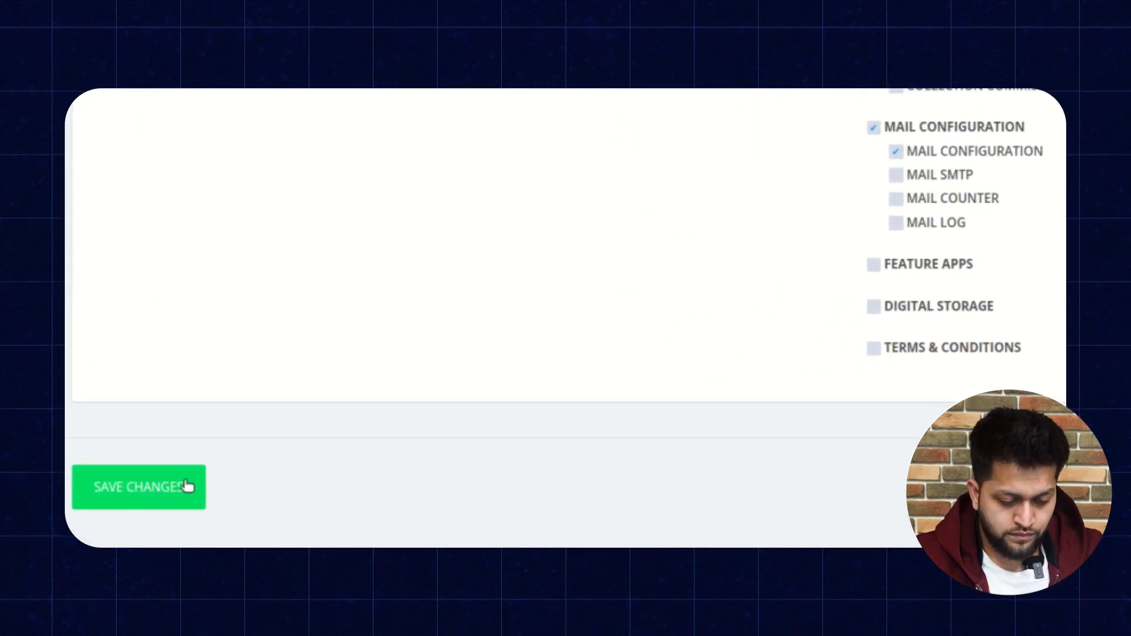
Save the new staff member and return to the My Staff list to review it.
{"action": "left_click", "coordinate": [197, 489]}
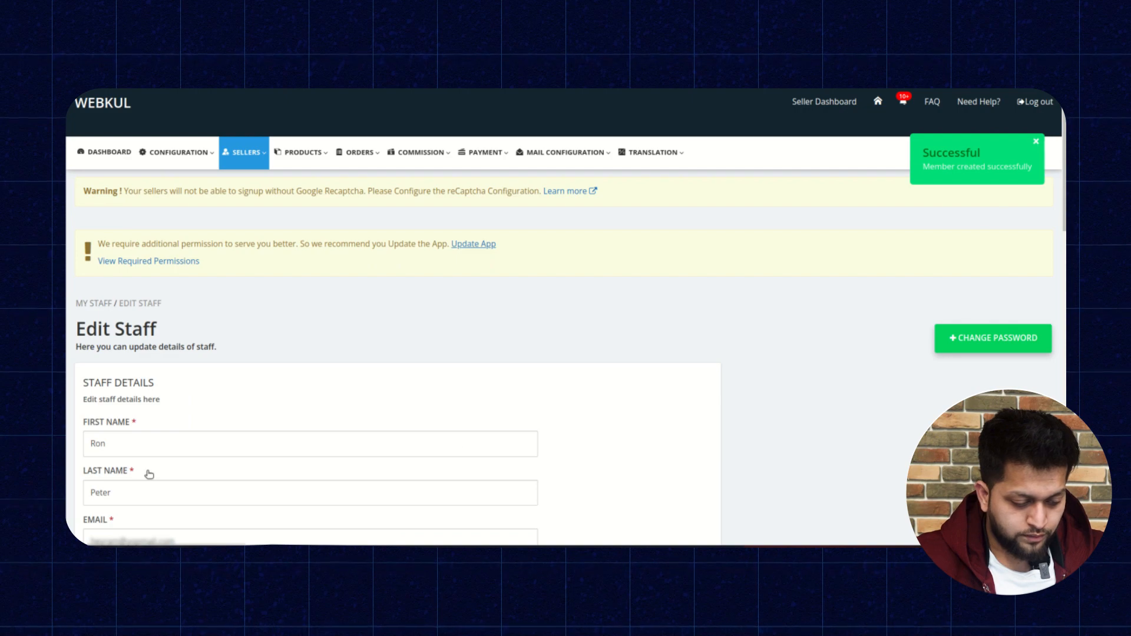
{"action": "scroll", "coordinate": [605, 383], "scroll_direction": "down", "scroll_amount": 2}
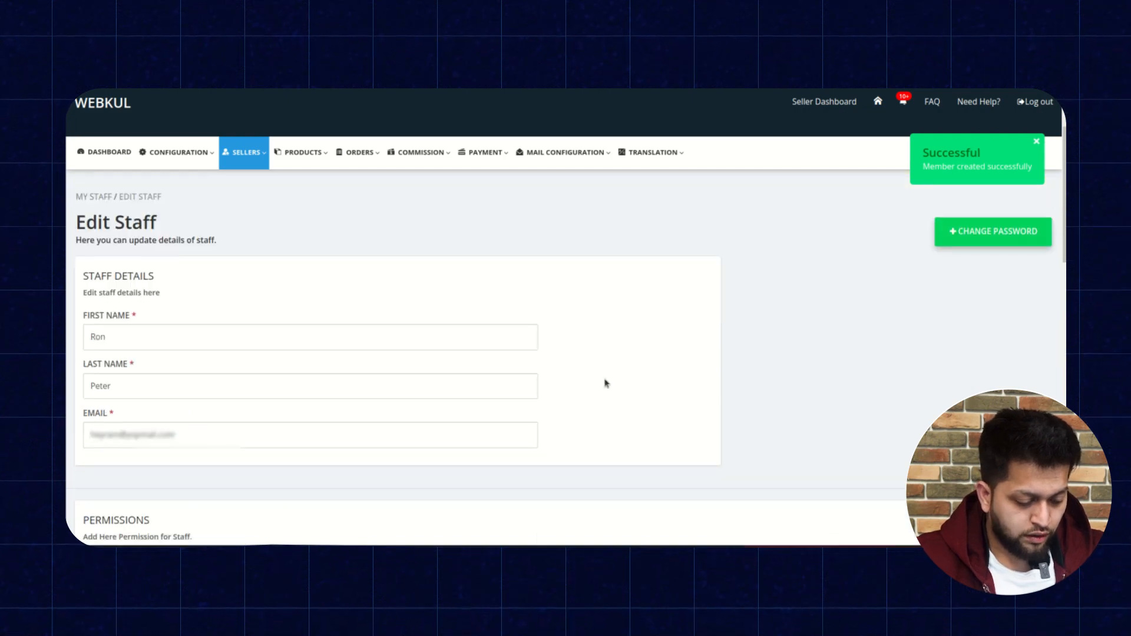
{"action": "scroll", "coordinate": [606, 384], "scroll_direction": "up", "scroll_amount": 2}
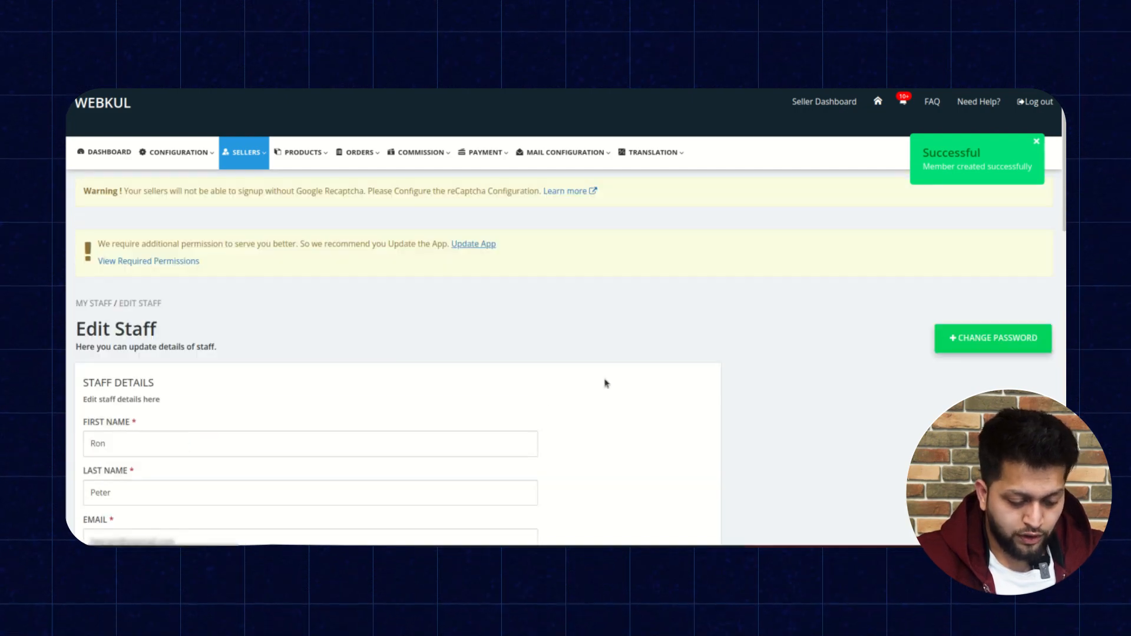
{"action": "left_click", "coordinate": [101, 303]}
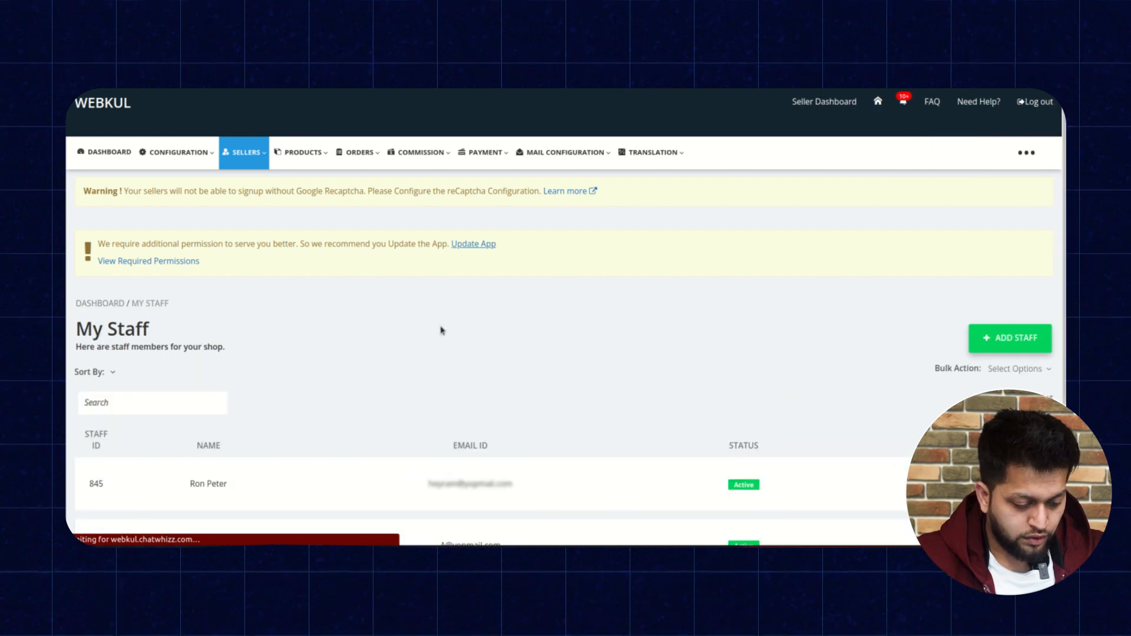
{"action": "scroll", "coordinate": [442, 330], "scroll_direction": "down", "scroll_amount": 2}
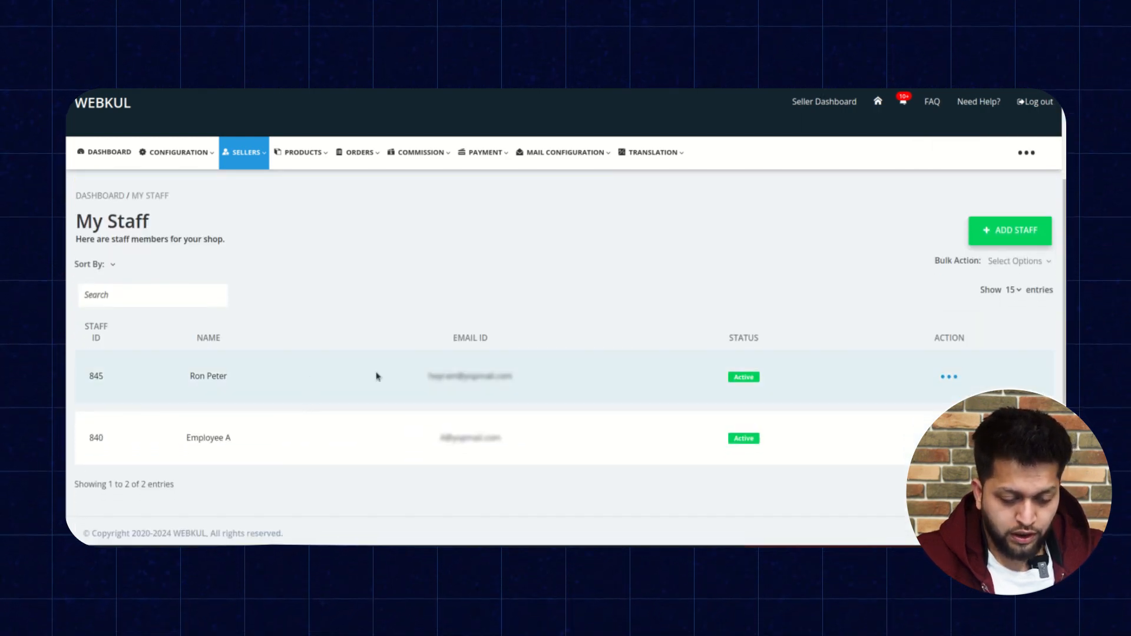
{"action": "scroll", "coordinate": [611, 306], "scroll_direction": "up", "scroll_amount": 2}
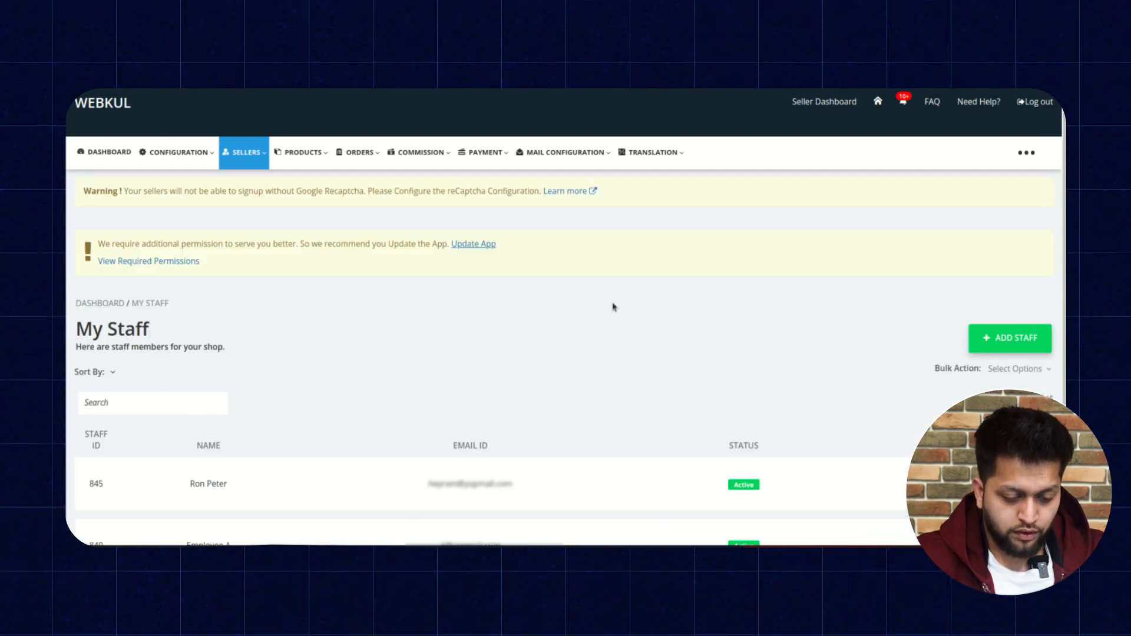
Open the Admin Staff Added mail template in Mail Configuration.
{"action": "left_click", "coordinate": [606, 154]}
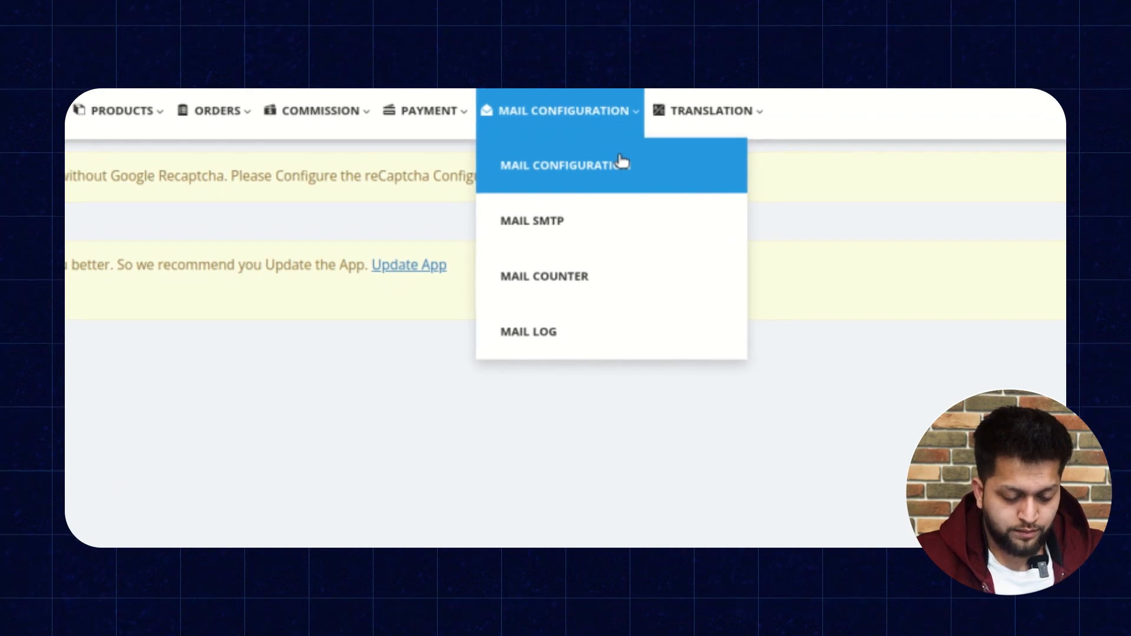
{"action": "left_click", "coordinate": [623, 162]}
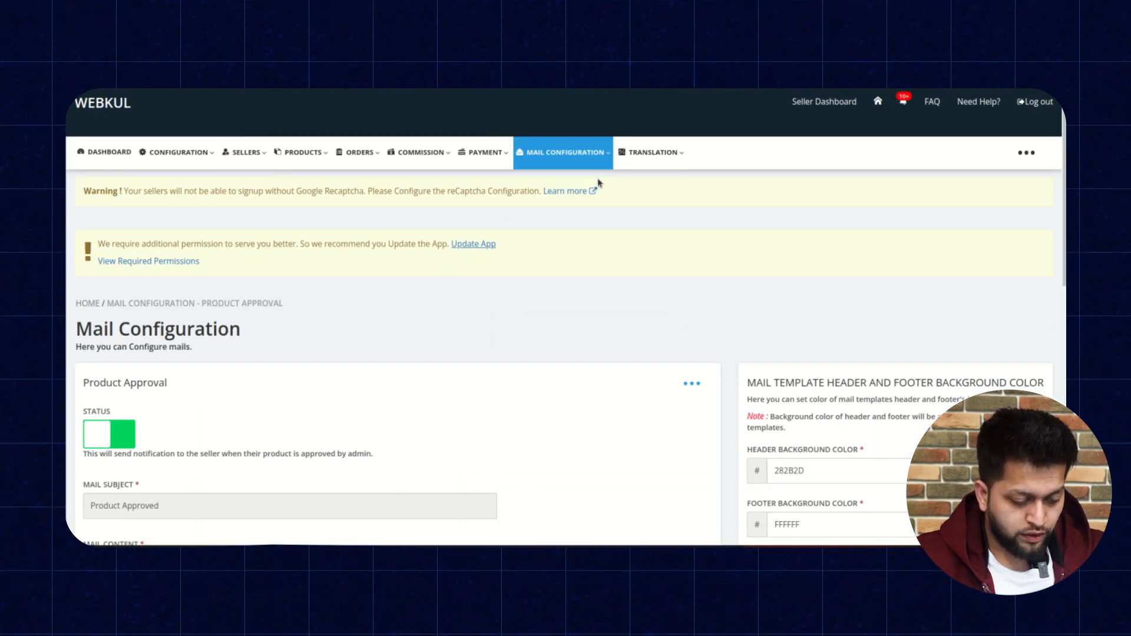
{"action": "scroll", "coordinate": [399, 349], "scroll_direction": "down", "scroll_amount": 1}
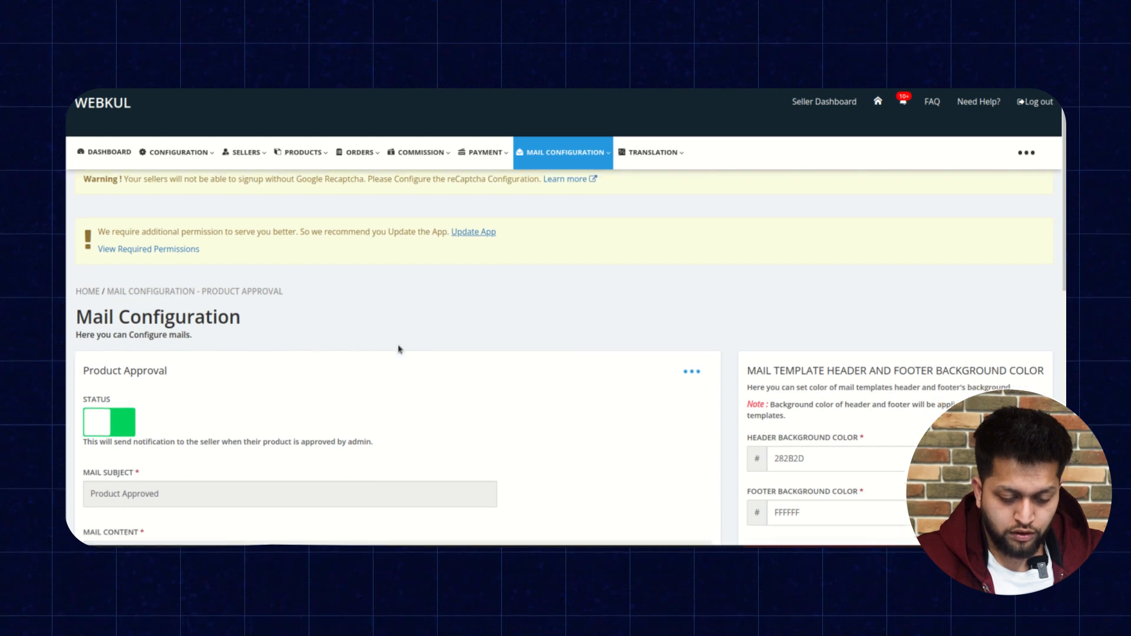
{"action": "scroll", "coordinate": [398, 350], "scroll_direction": "down", "scroll_amount": 2}
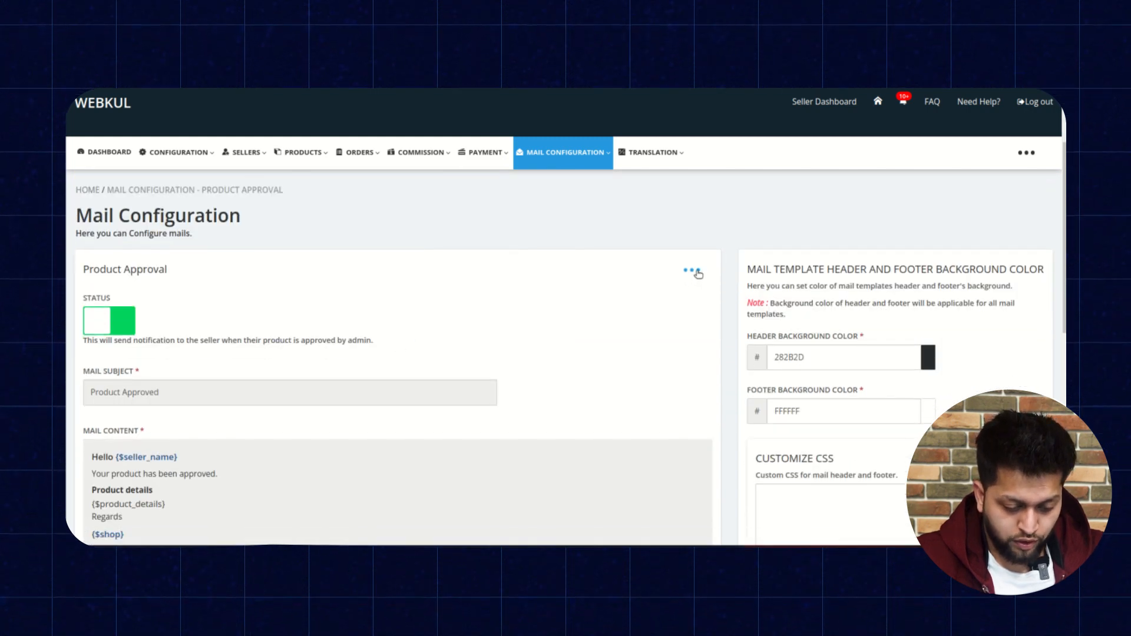
{"action": "left_click", "coordinate": [696, 273]}
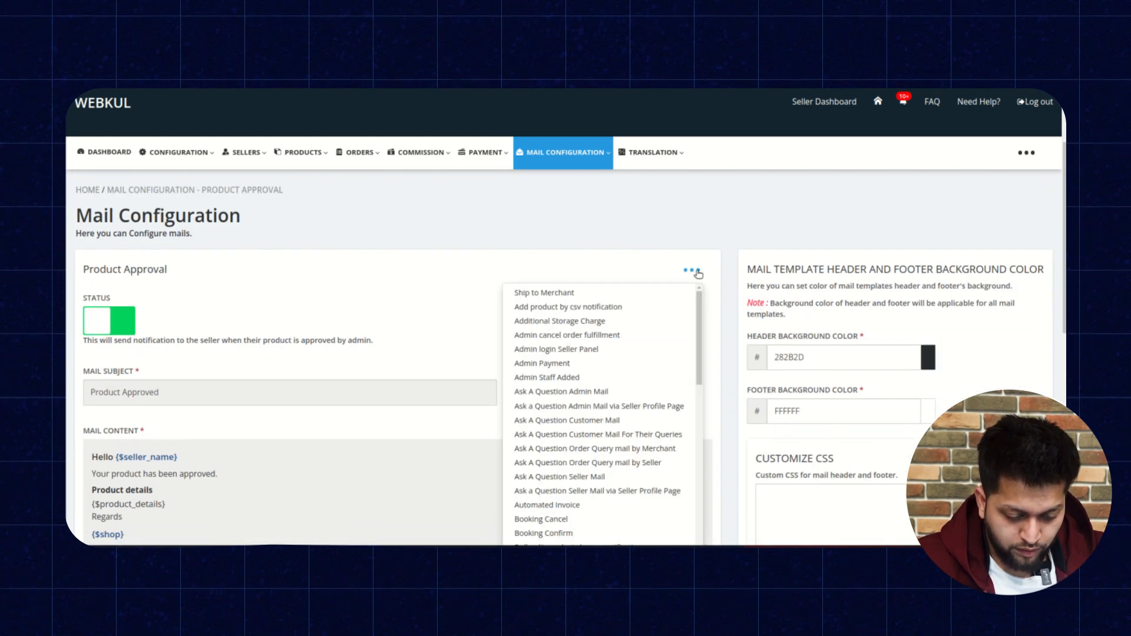
{"action": "left_click", "coordinate": [587, 378]}
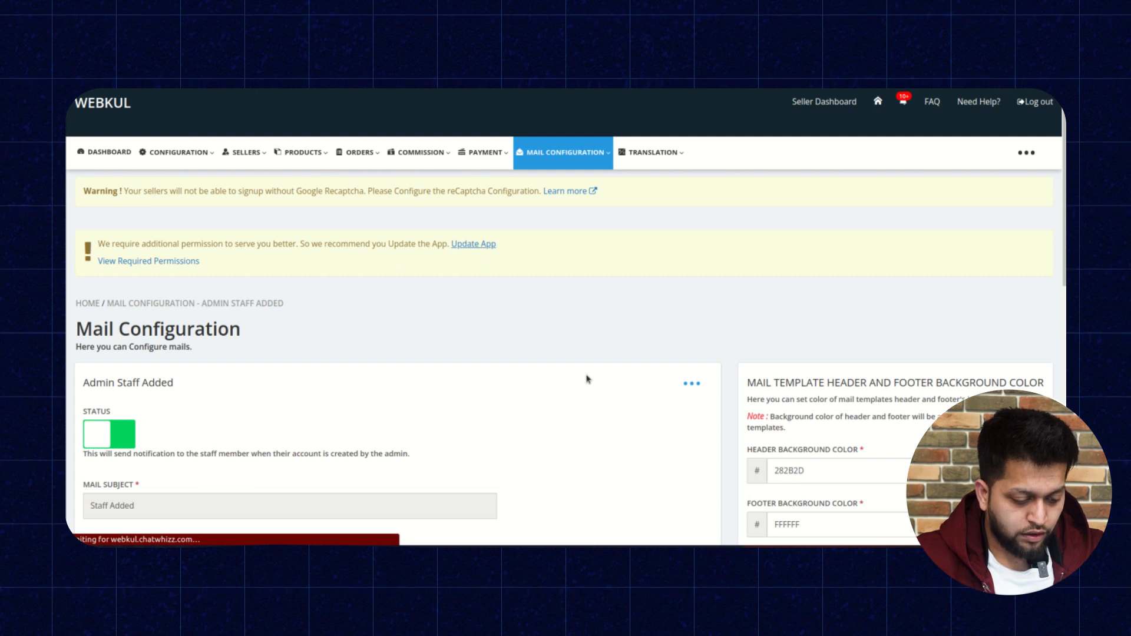
Toggle the Admin Staff Added mail's status and inspect its subject and greeting text.
{"action": "scroll", "coordinate": [587, 379], "scroll_direction": "down", "scroll_amount": 3}
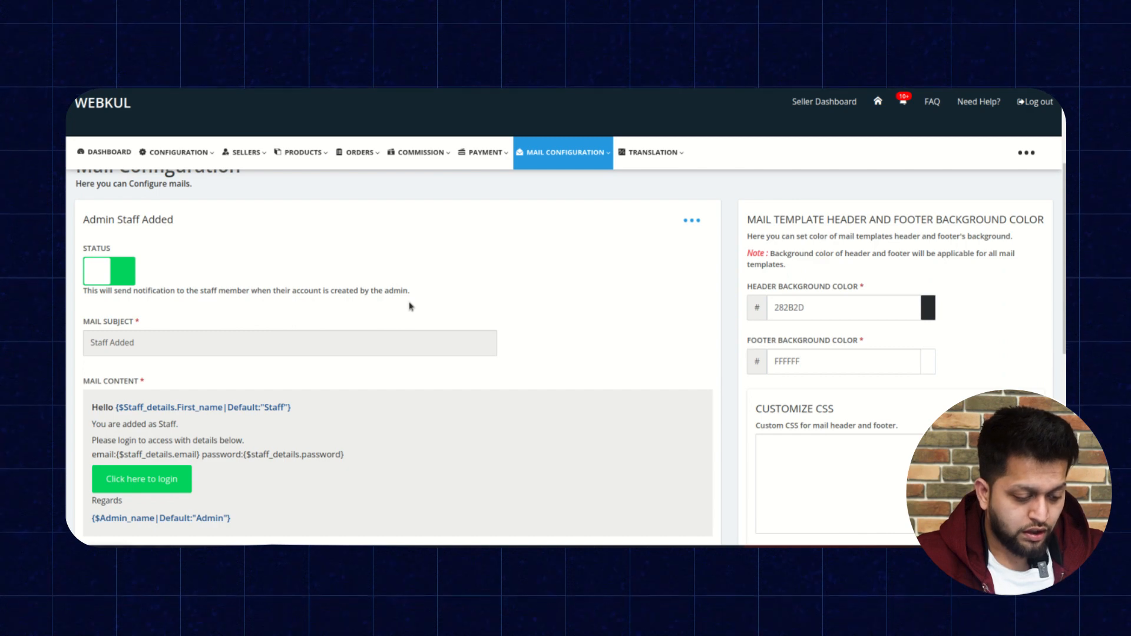
{"action": "left_click", "coordinate": [122, 269]}
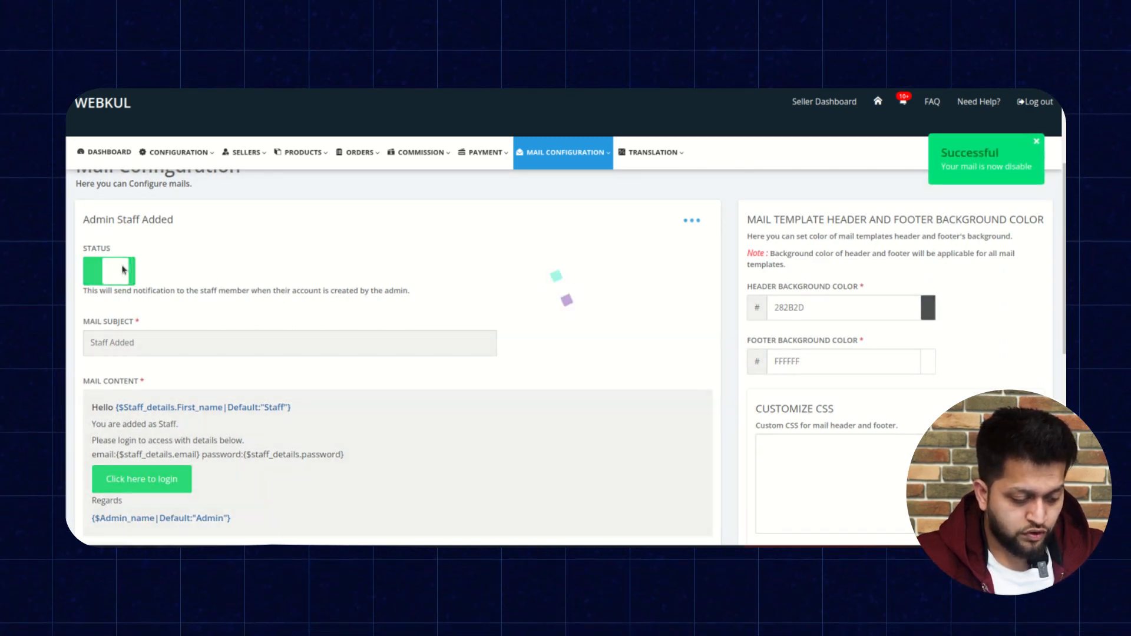
{"action": "scroll", "coordinate": [312, 265], "scroll_direction": "down", "scroll_amount": 1}
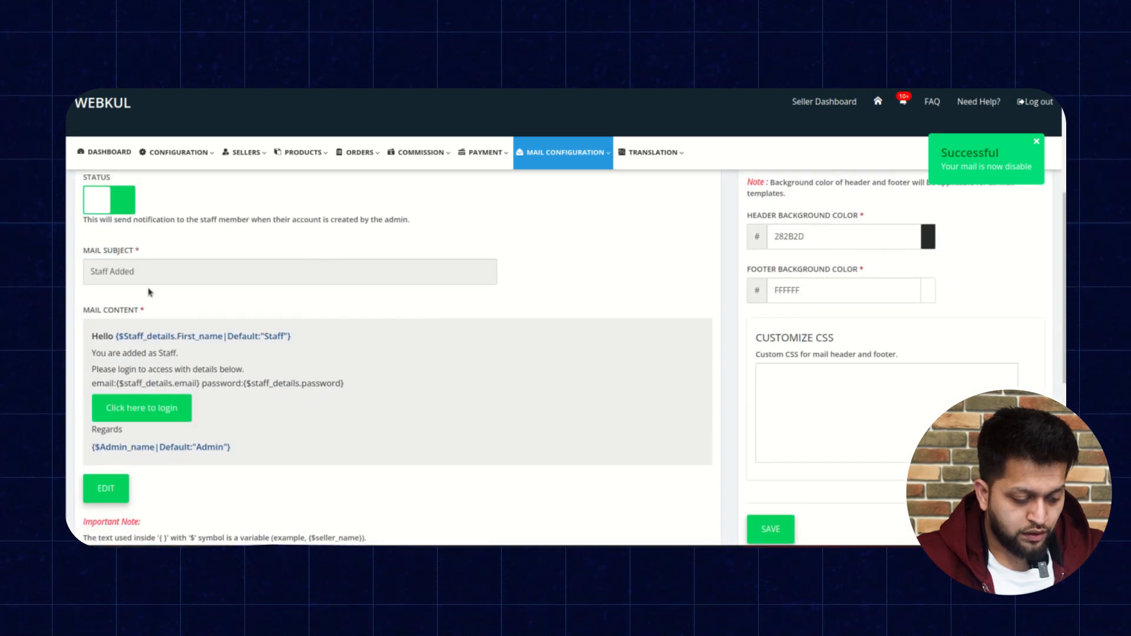
{"action": "left_click", "coordinate": [165, 269]}
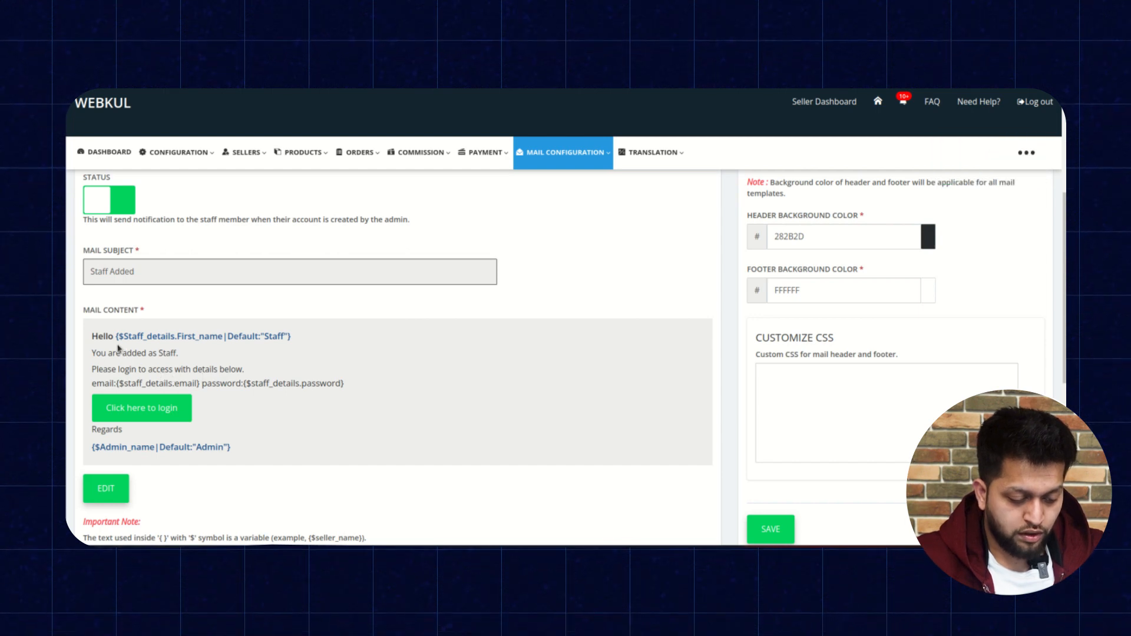
{"action": "left_click_drag", "start_coordinate": [116, 336], "coordinate": [281, 335]}
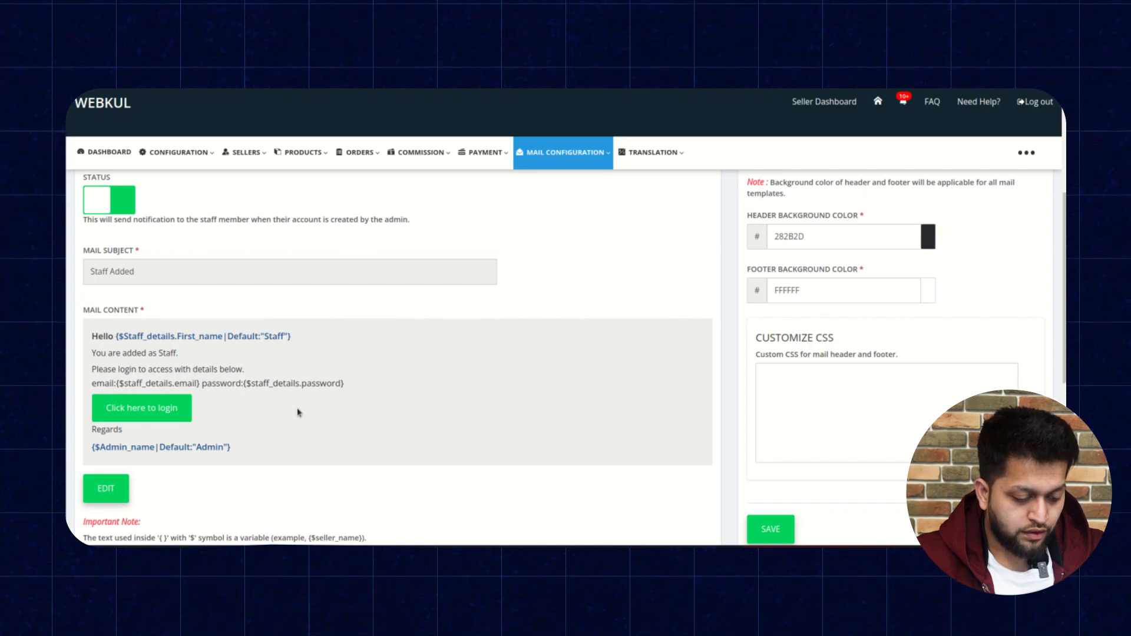
{"action": "scroll", "coordinate": [297, 412], "scroll_direction": "down", "scroll_amount": 2}
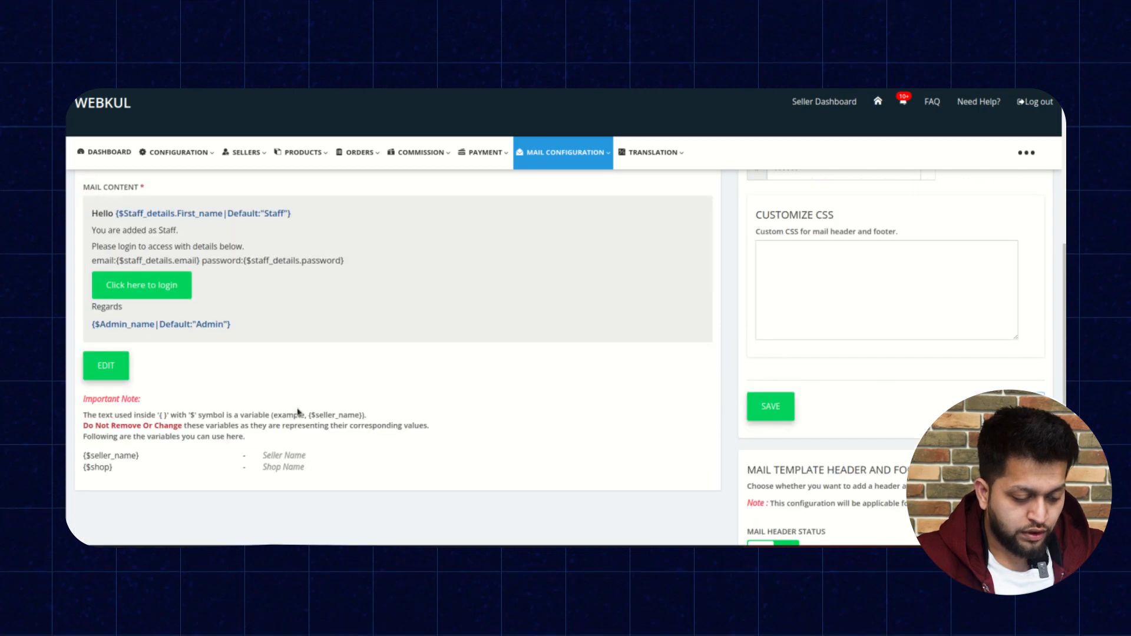
Open the Admin Staff Added mail for editing.
{"action": "left_click", "coordinate": [106, 365]}
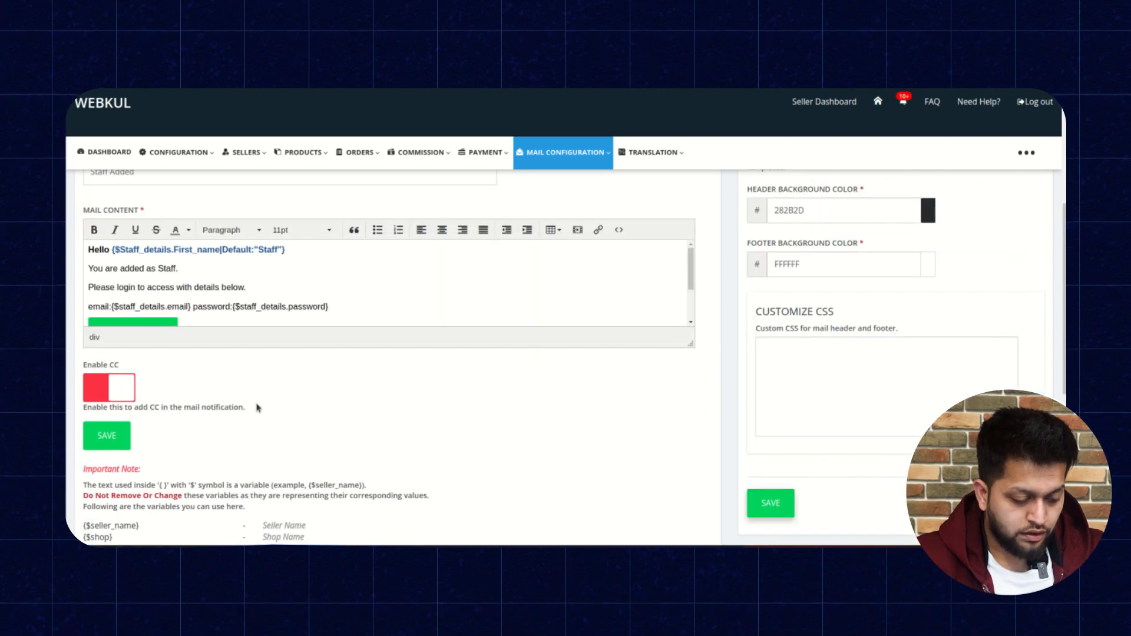
{"action": "scroll", "coordinate": [257, 408], "scroll_direction": "up", "scroll_amount": 3}
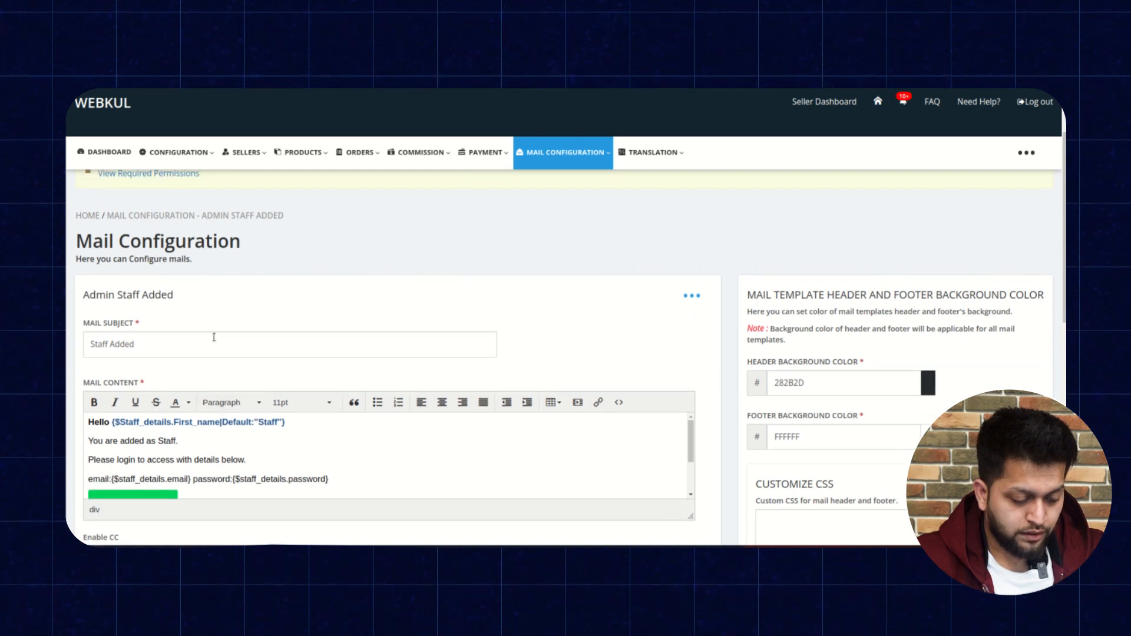
{"action": "scroll", "coordinate": [220, 361], "scroll_direction": "down", "scroll_amount": 2}
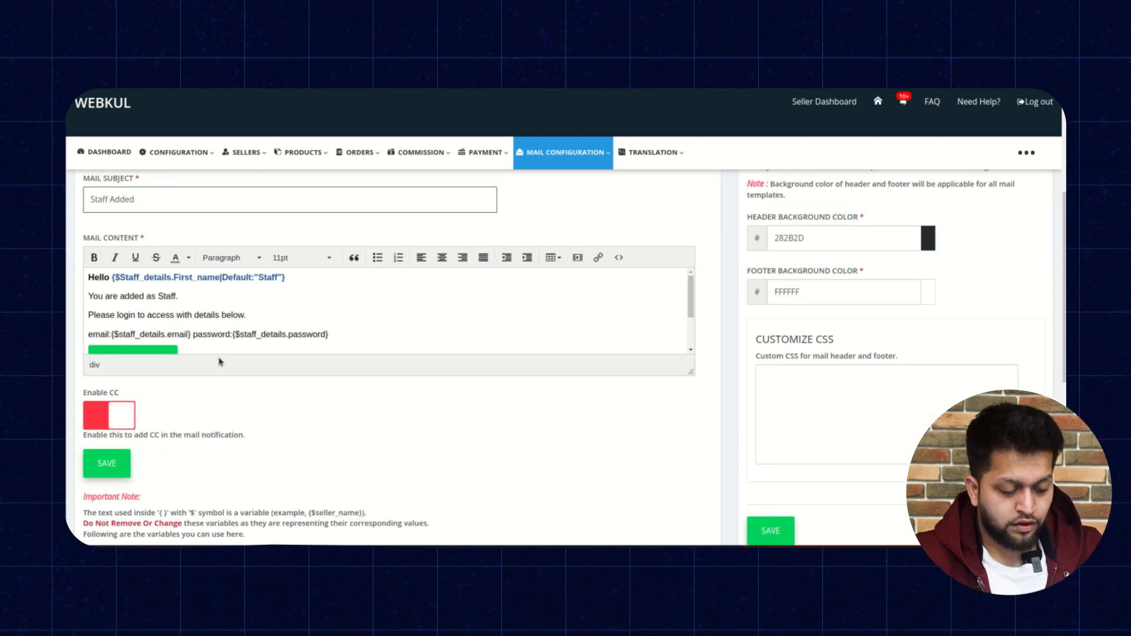
{"action": "scroll", "coordinate": [220, 360], "scroll_direction": "down", "scroll_amount": 2}
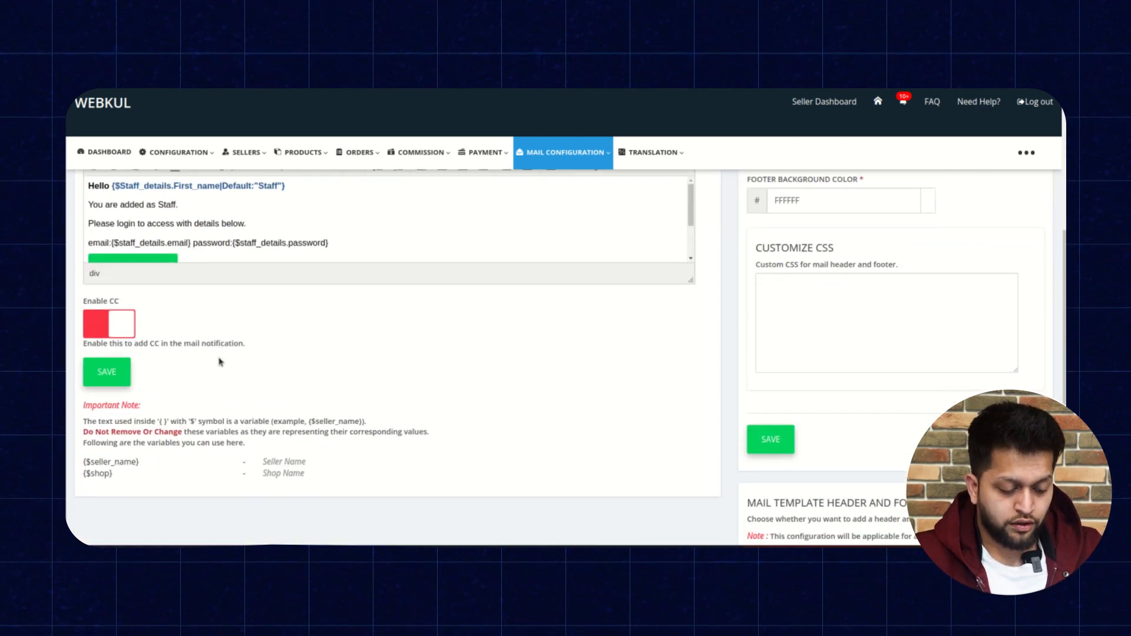
Enable CC for the mail and try to save it without any CC recipients.
{"action": "left_click", "coordinate": [119, 322]}
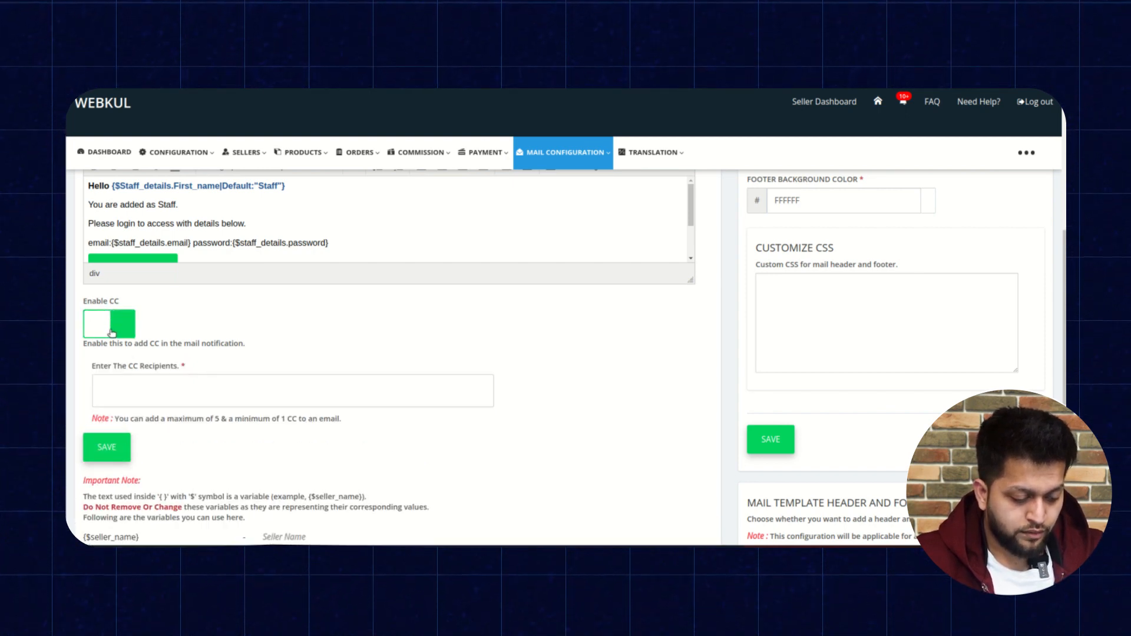
{"action": "scroll", "coordinate": [226, 375], "scroll_direction": "down", "scroll_amount": 1}
{"action": "left_click", "coordinate": [226, 376]}
{"action": "left_click", "coordinate": [114, 425]}
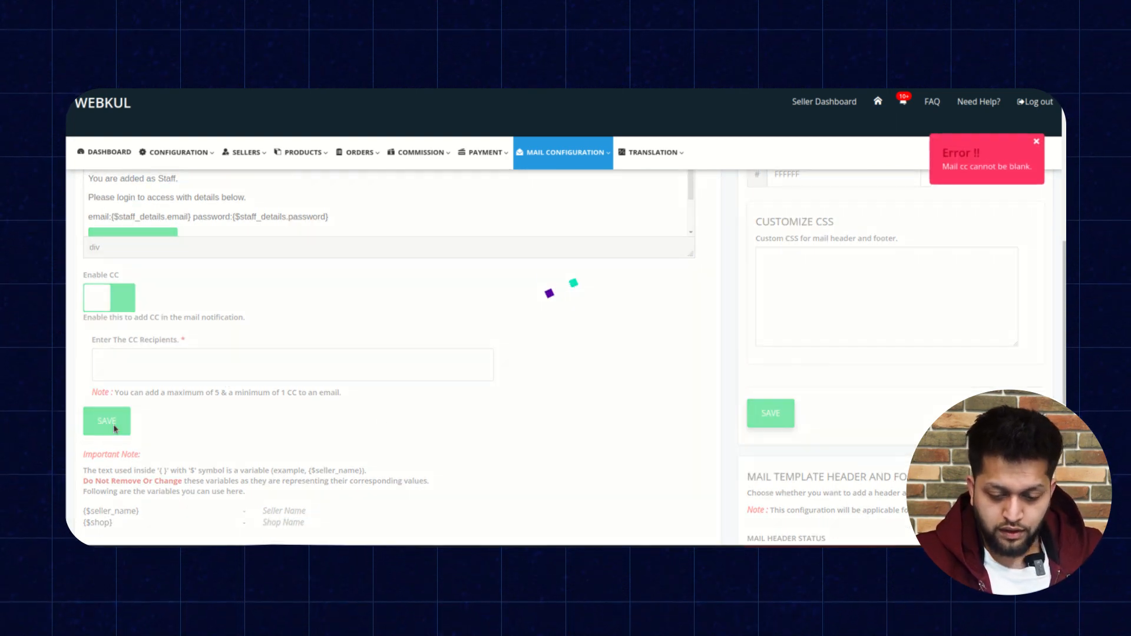
Disable CC again and save the Admin Staff Added mail.
{"action": "scroll", "coordinate": [524, 379], "scroll_direction": "up", "scroll_amount": 2}
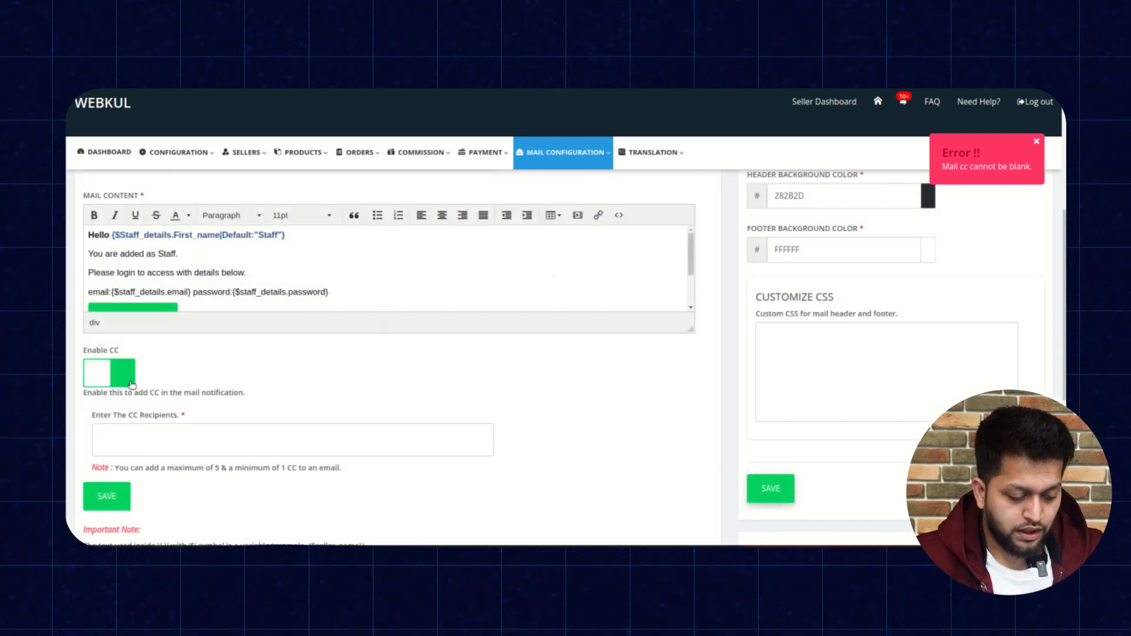
{"action": "left_click", "coordinate": [114, 373]}
{"action": "left_click", "coordinate": [115, 417]}
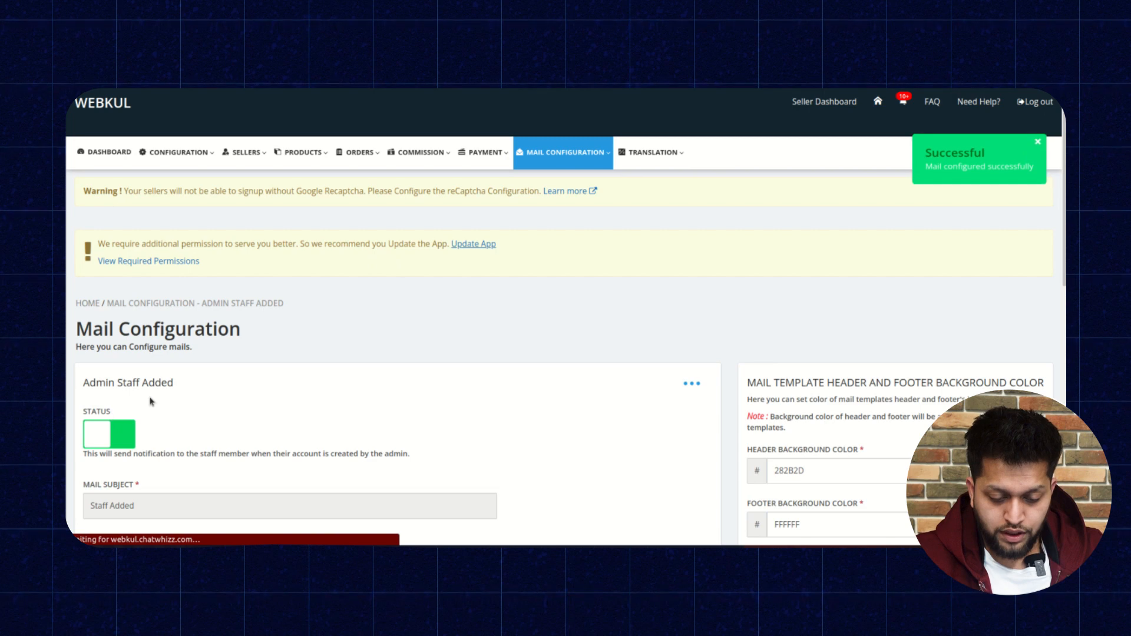
Open the Admin Staff Activity page from the Sellers menu and review the recent staff activities.
{"action": "scroll", "coordinate": [543, 374], "scroll_direction": "down", "scroll_amount": 3}
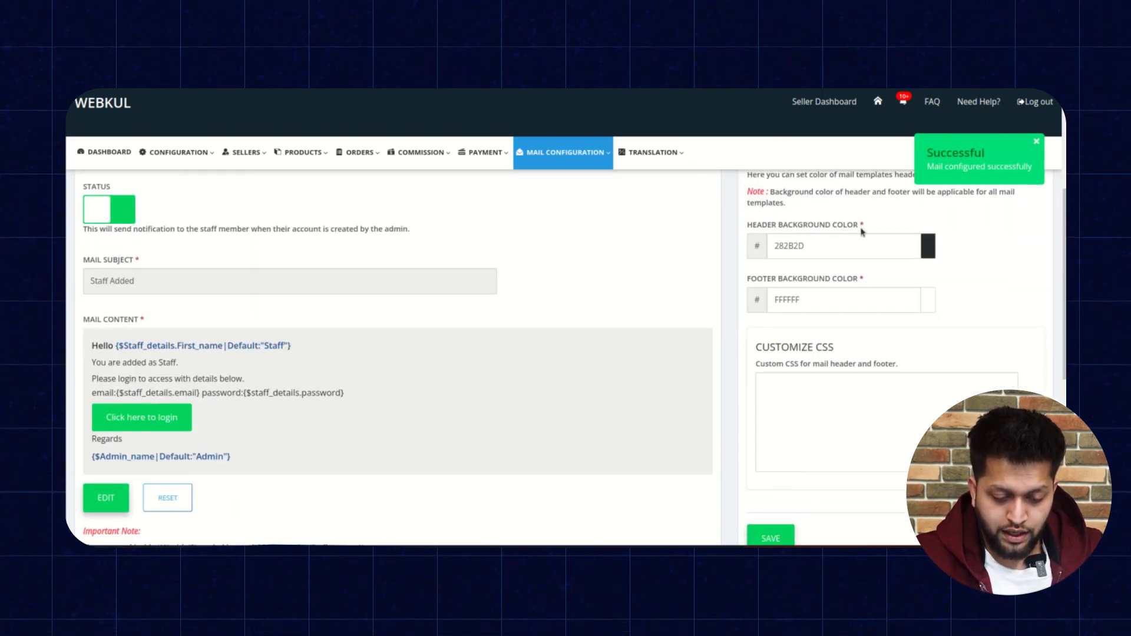
{"action": "scroll", "coordinate": [745, 272], "scroll_direction": "down", "scroll_amount": 3}
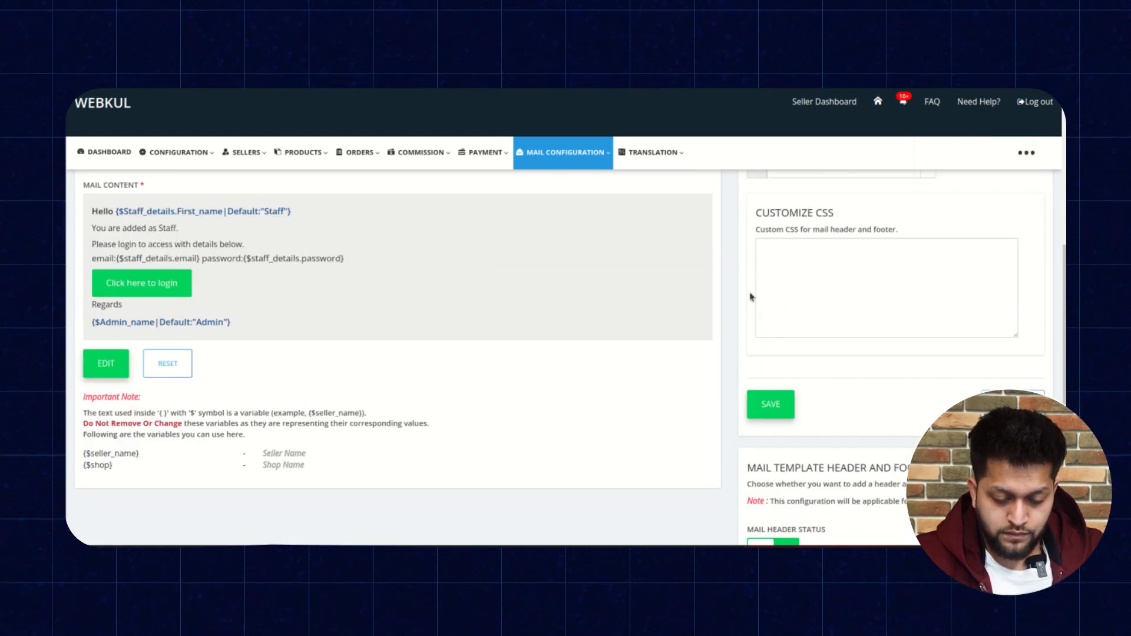
{"action": "scroll", "coordinate": [731, 304], "scroll_direction": "down", "scroll_amount": 5}
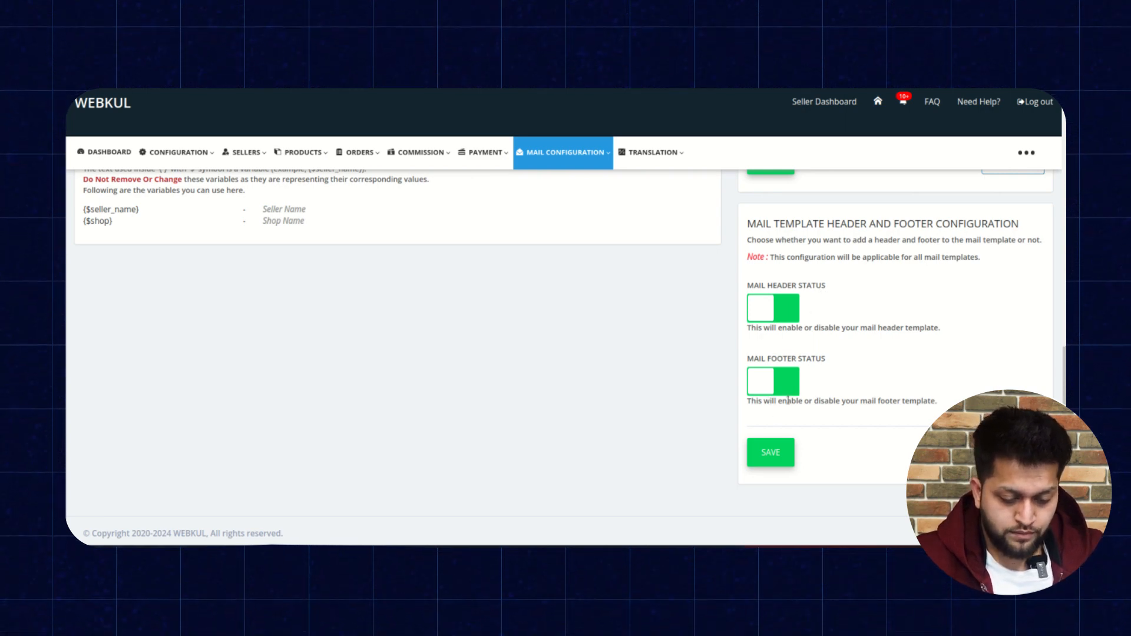
{"action": "scroll", "coordinate": [719, 367], "scroll_direction": "up", "scroll_amount": 1}
{"action": "scroll", "coordinate": [718, 366], "scroll_direction": "up", "scroll_amount": 10}
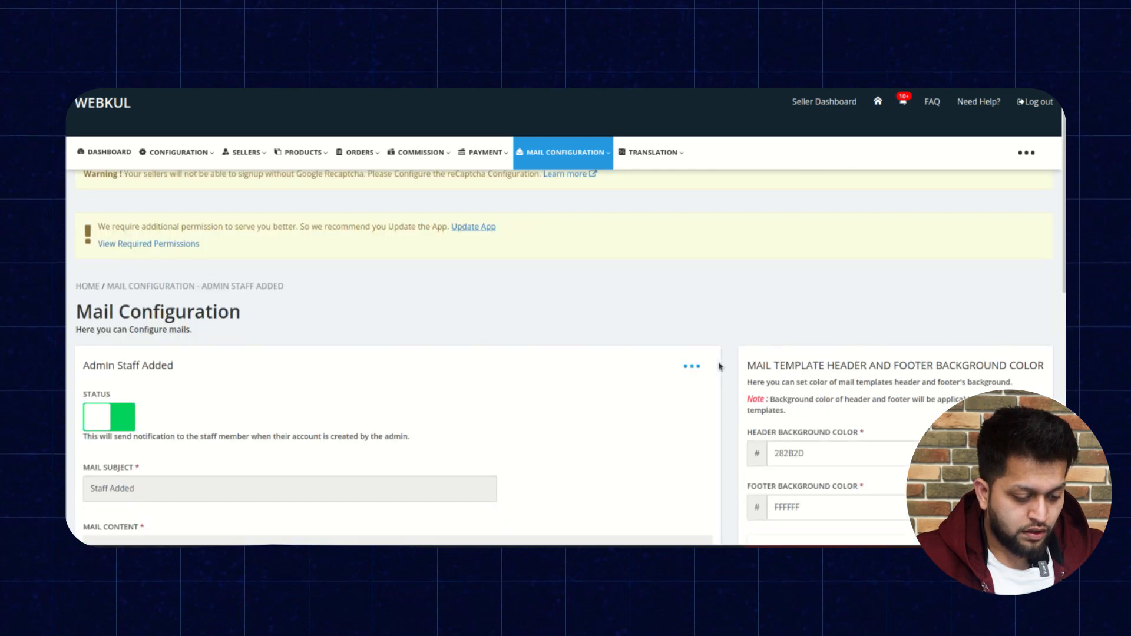
{"action": "left_click", "coordinate": [245, 152]}
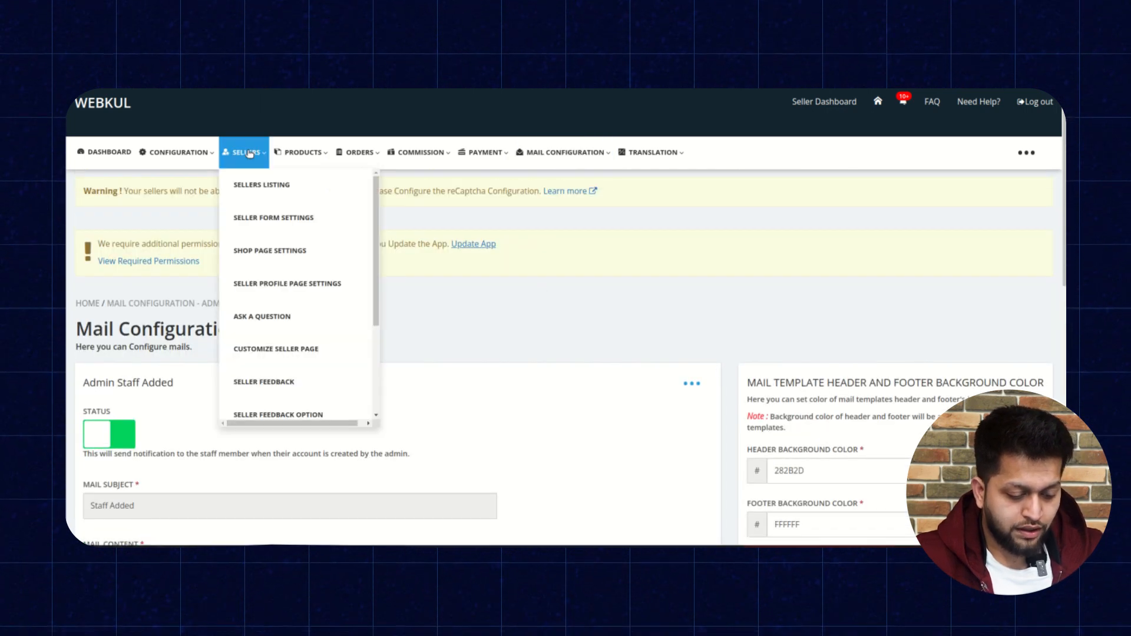
{"action": "scroll", "coordinate": [295, 304], "scroll_direction": "down", "scroll_amount": 3}
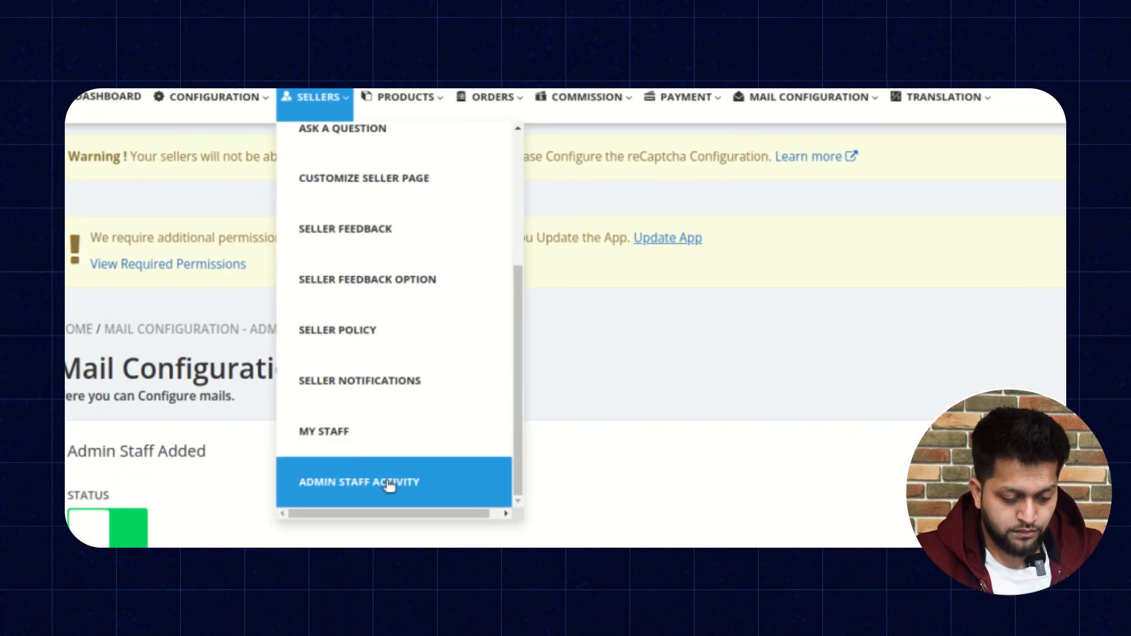
{"action": "left_click", "coordinate": [389, 483]}
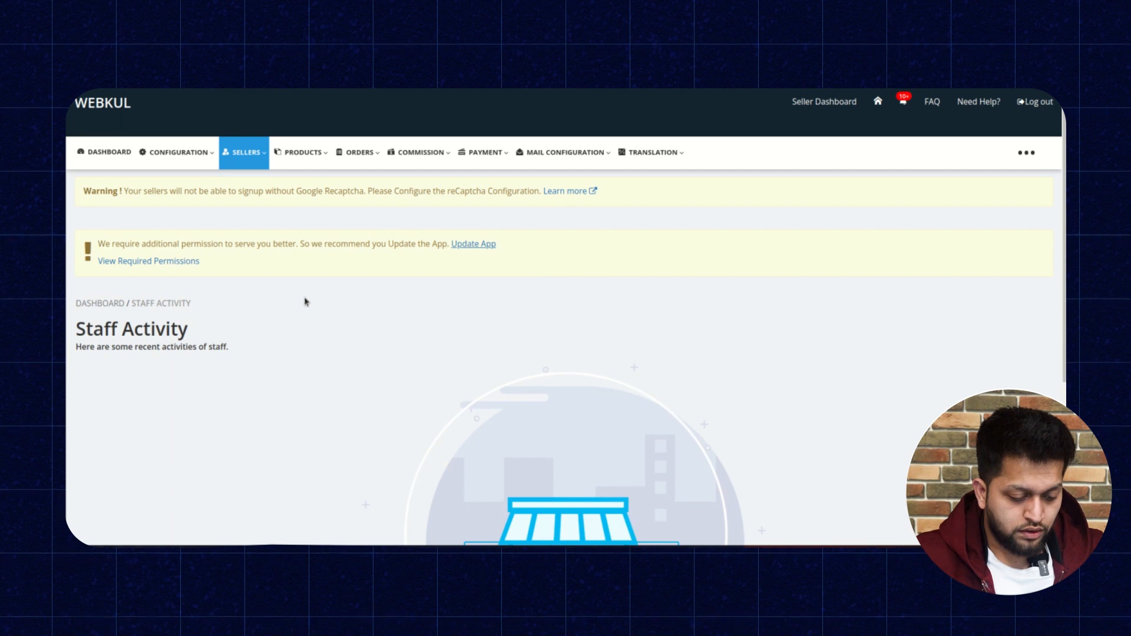
{"action": "left_click", "coordinate": [244, 152]}
{"action": "scroll", "coordinate": [306, 329], "scroll_direction": "down", "scroll_amount": 2}
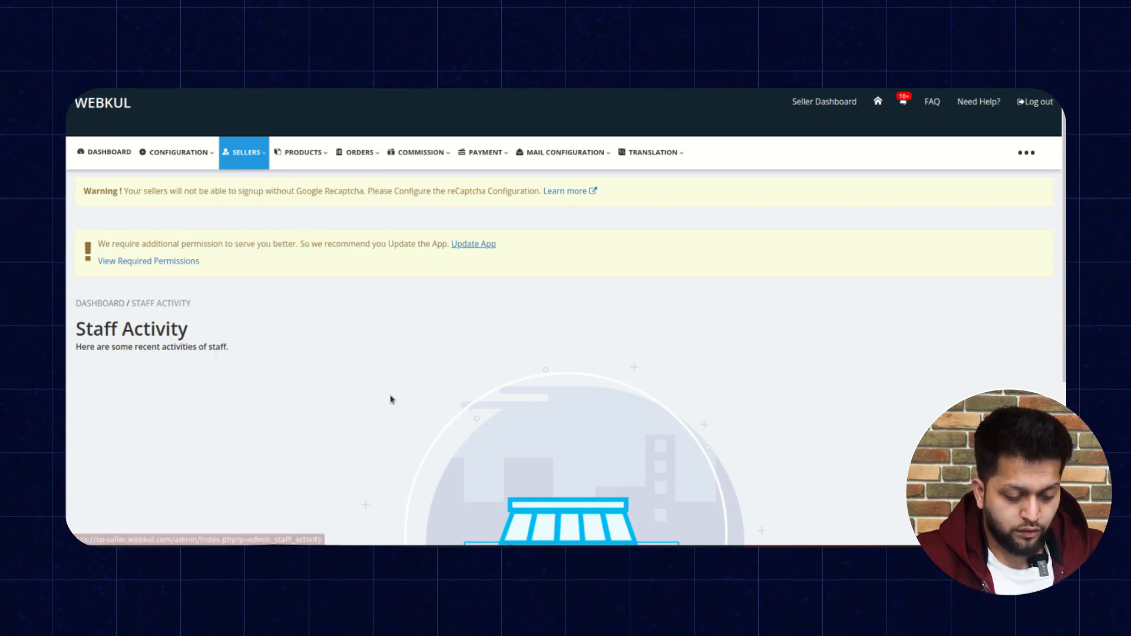
{"action": "scroll", "coordinate": [391, 400], "scroll_direction": "down", "scroll_amount": 2}
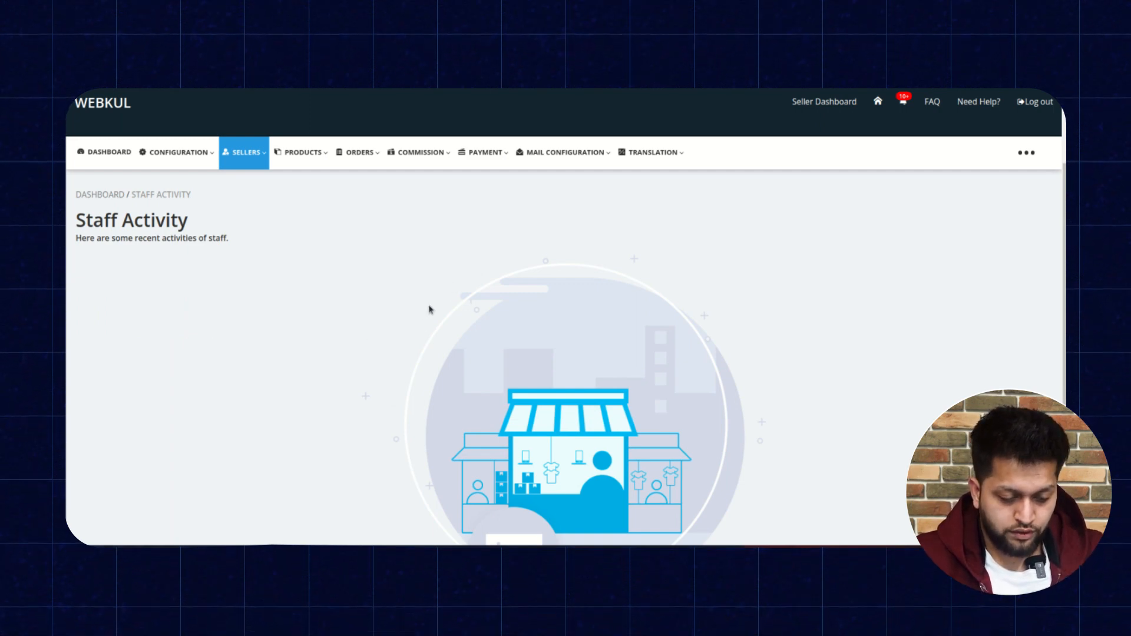
Log in to the admin panel as the new staff member, entering their email address and password and choosing the Staff account type.
{"action": "scroll", "coordinate": [744, 176], "scroll_direction": "up", "scroll_amount": 2}
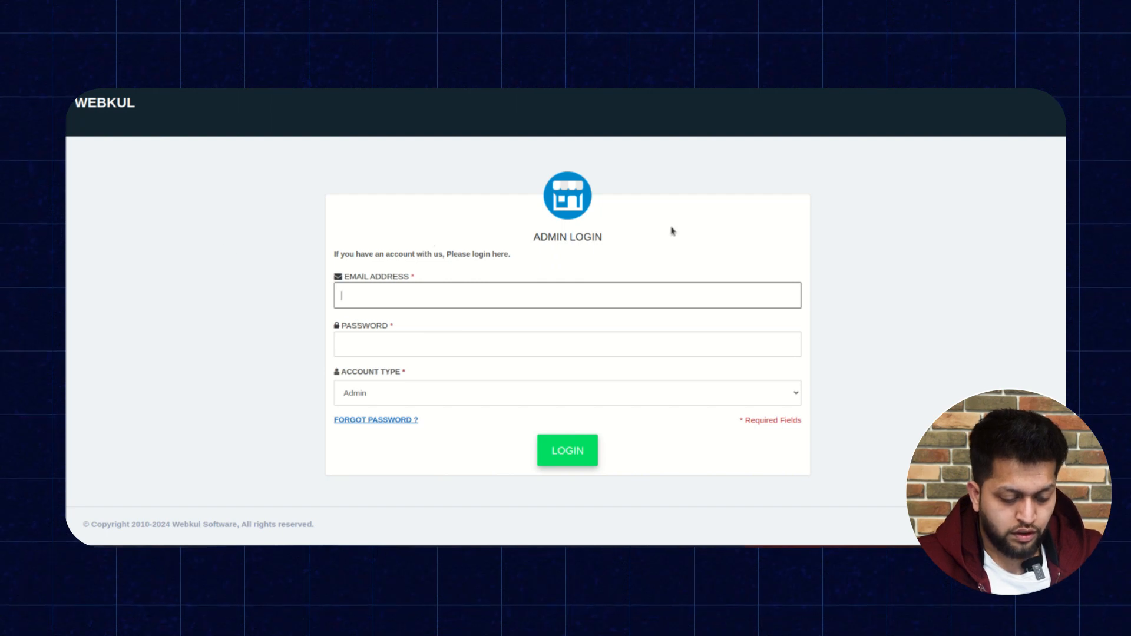
{"action": "left_click", "coordinate": [606, 295]}
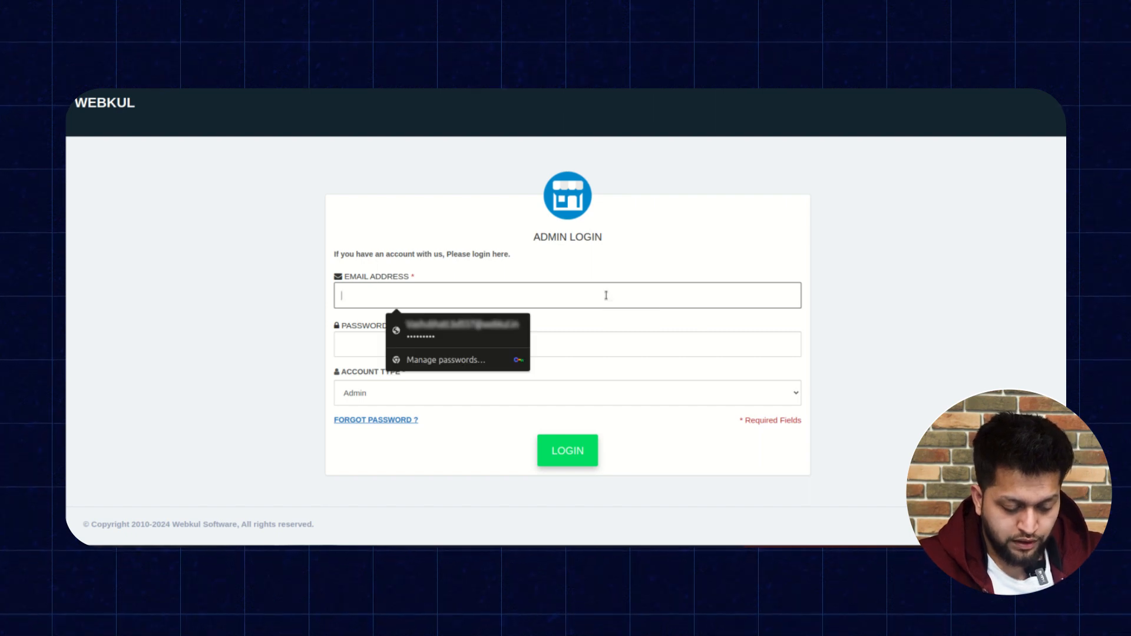
{"action": "type", "text": "testuser"}
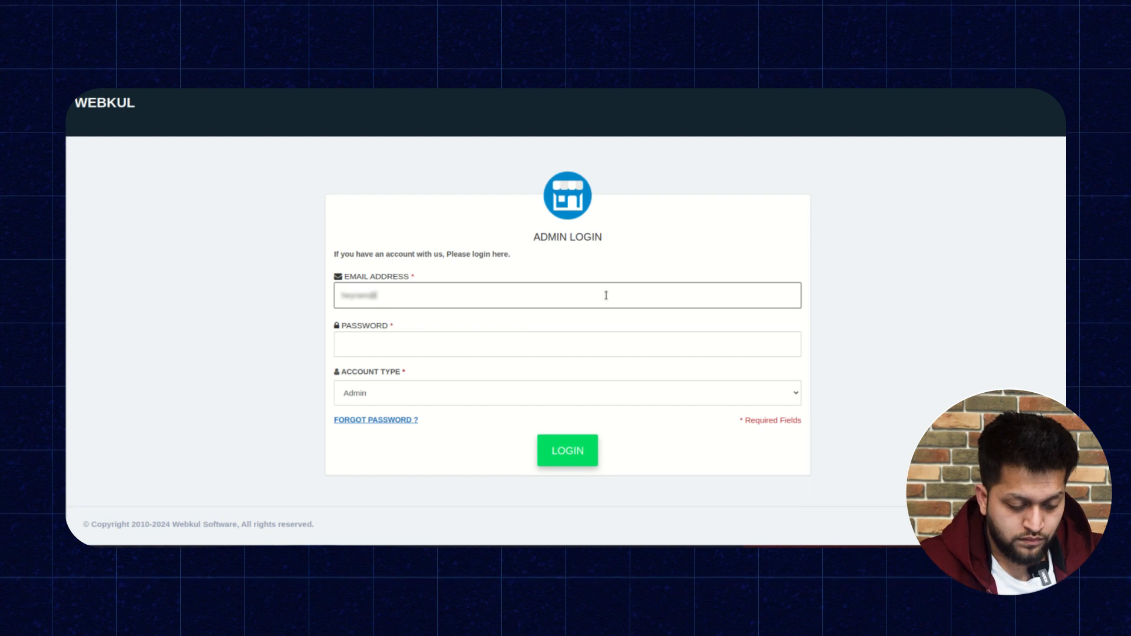
{"action": "type", "text": "mail.com"}
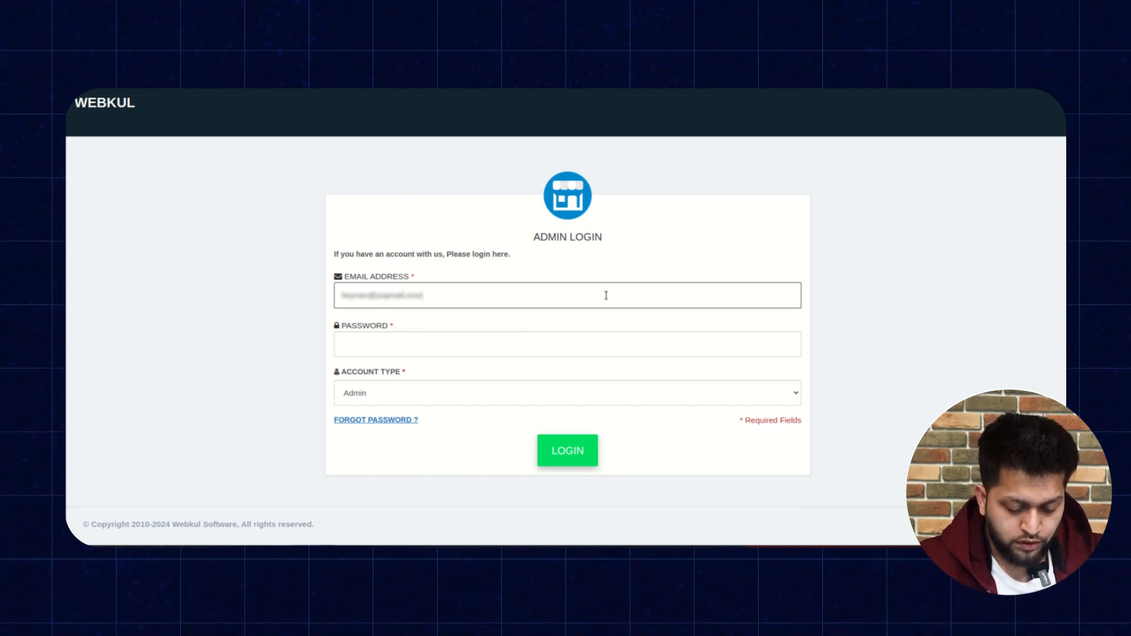
{"action": "left_click", "coordinate": [557, 339]}
{"action": "type", "text": "******"}
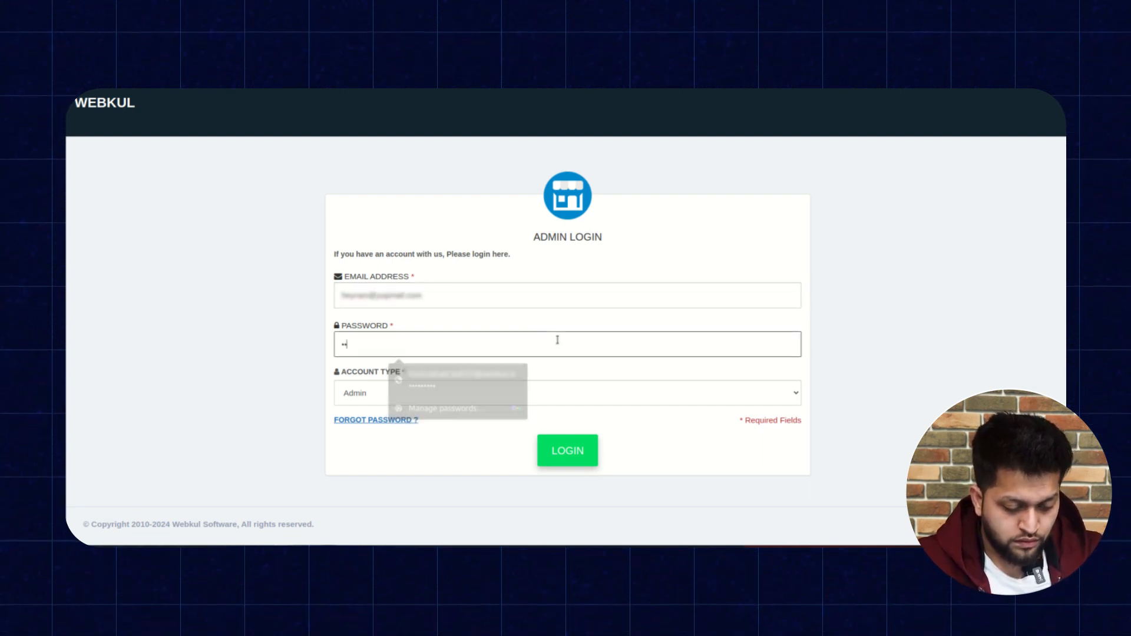
{"action": "type", "text": "***"}
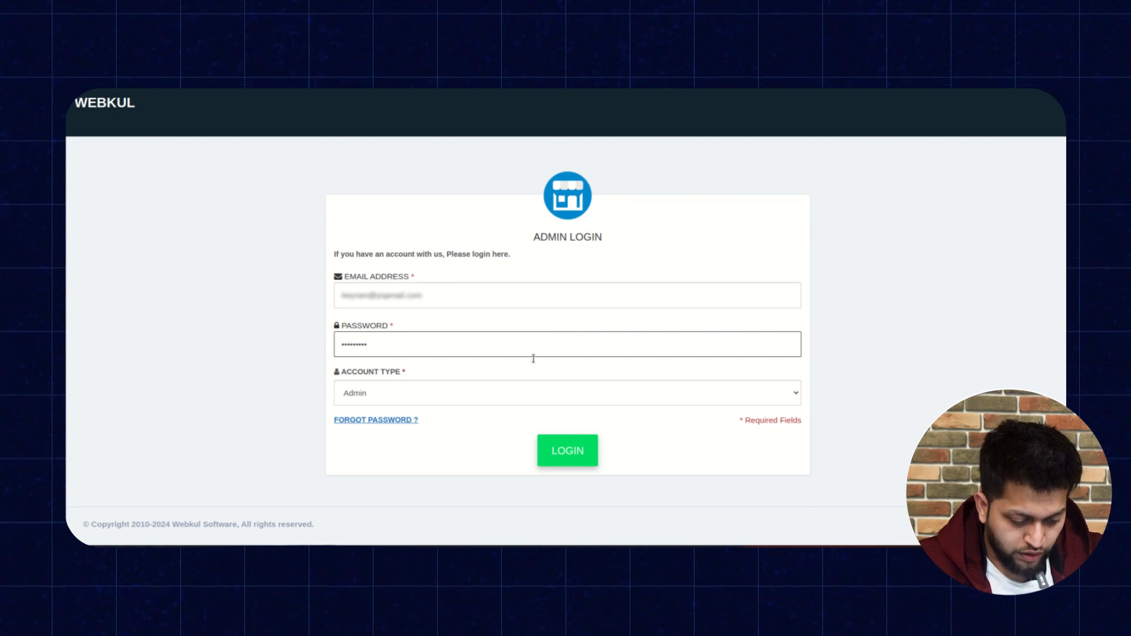
{"action": "left_click", "coordinate": [501, 392]}
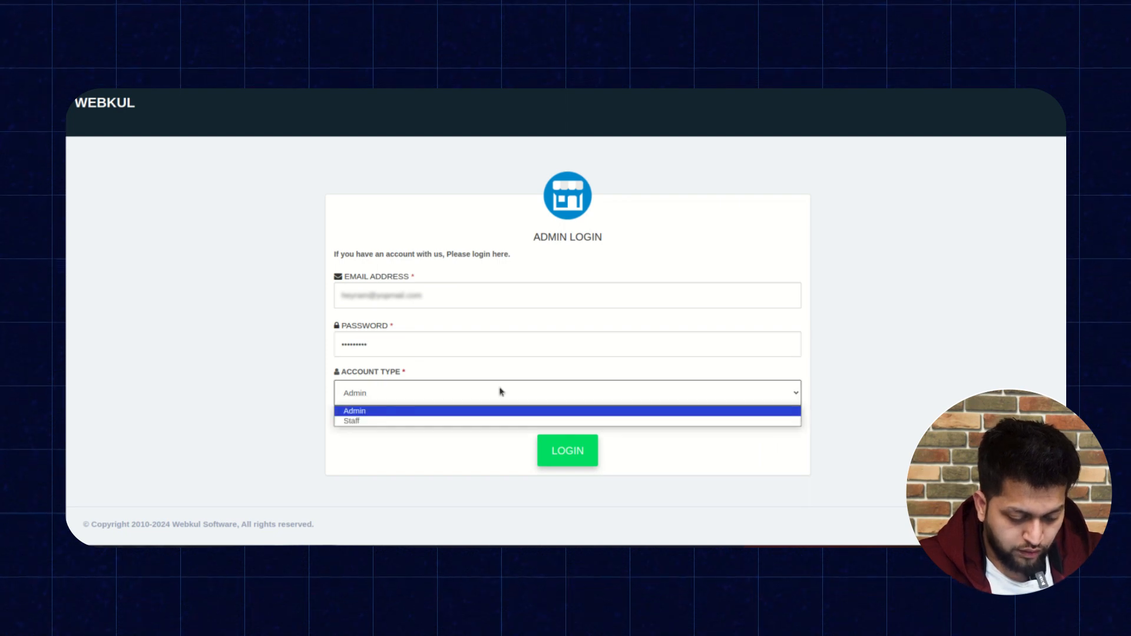
{"action": "left_click", "coordinate": [421, 420]}
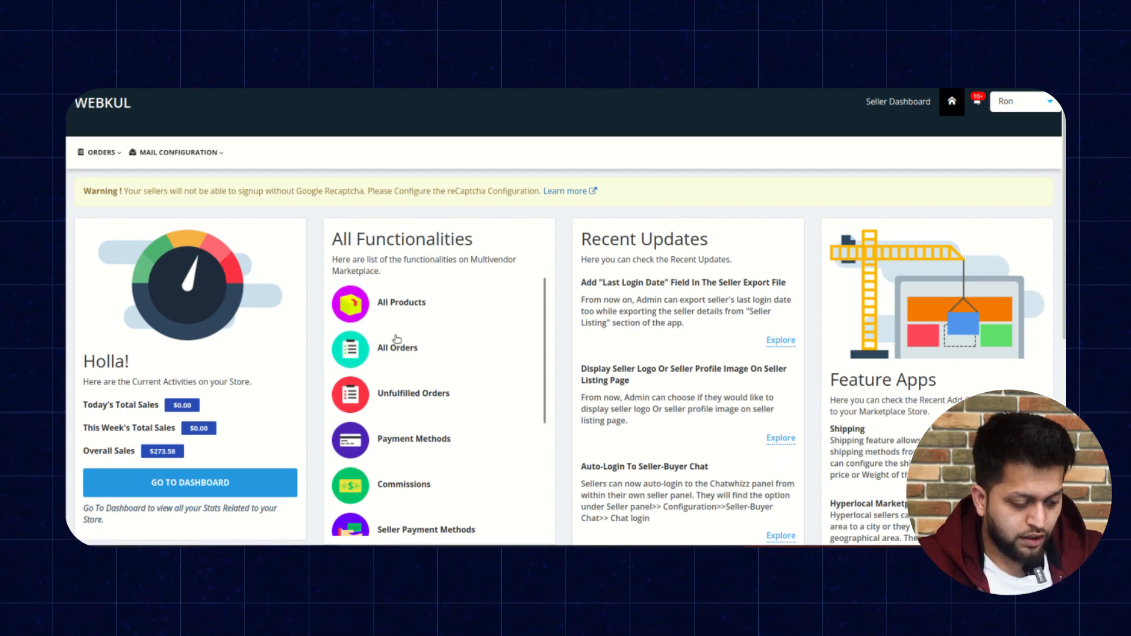
Browse the Orders and Mail Configuration menus available to the staff member.
{"action": "left_click", "coordinate": [114, 153]}
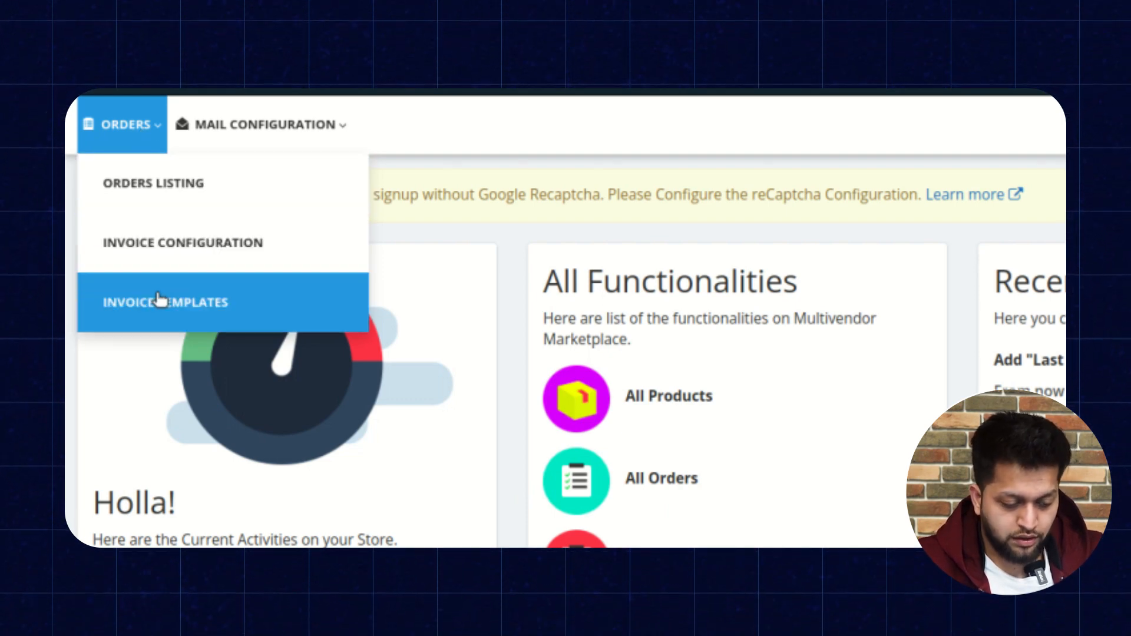
{"action": "left_click", "coordinate": [242, 128]}
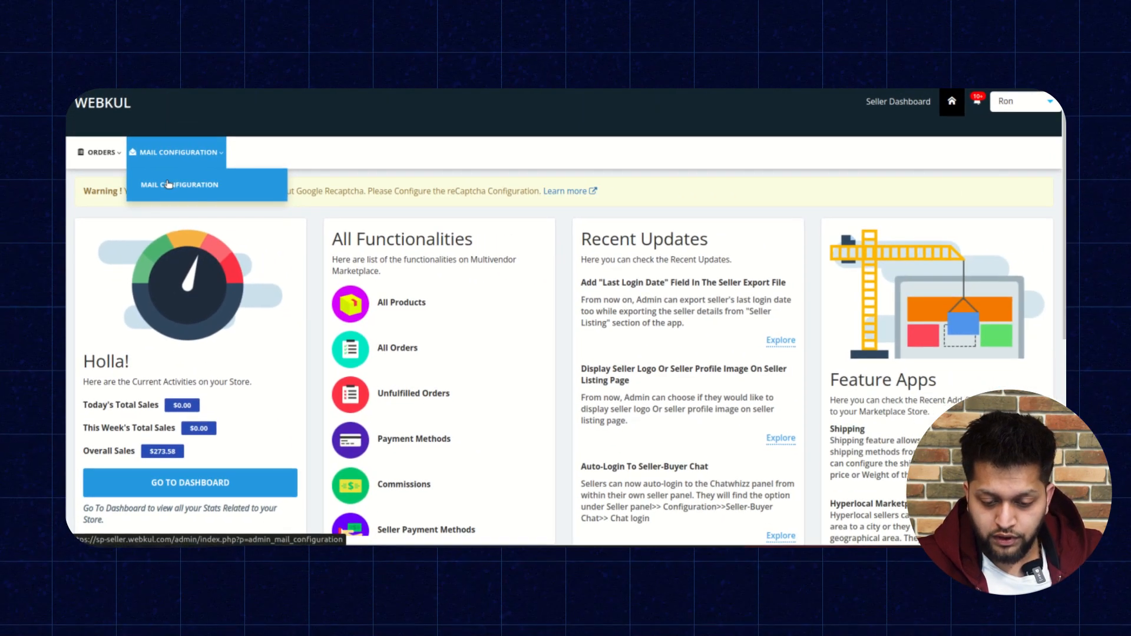
{"action": "left_click", "coordinate": [168, 184]}
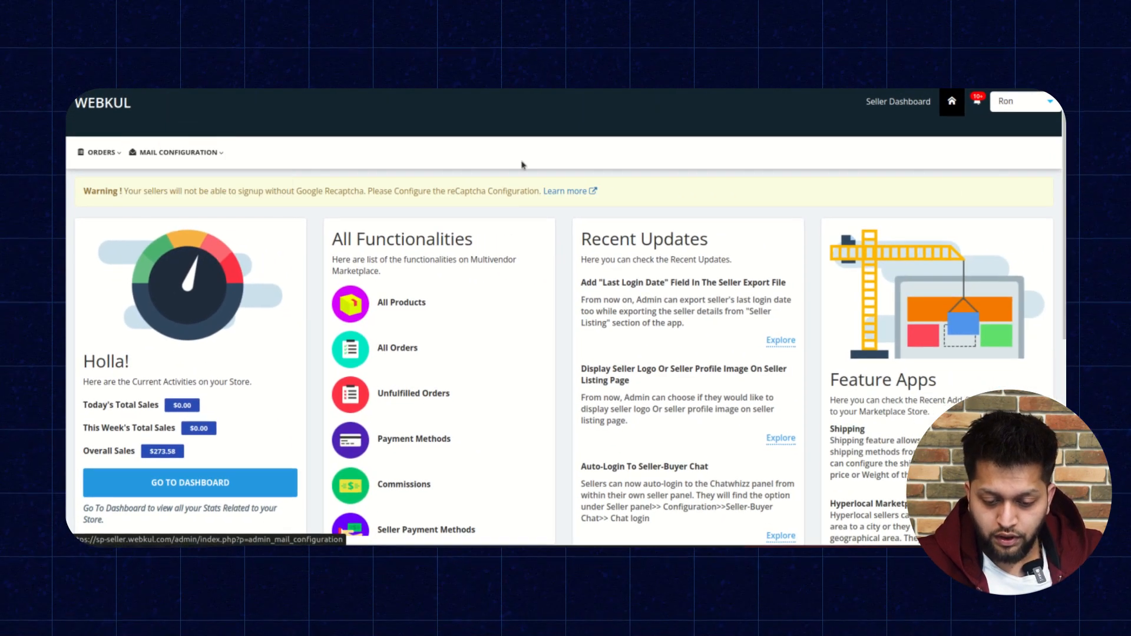
Open the staff member's My Account page and review the account details.
{"action": "left_click", "coordinate": [1051, 104]}
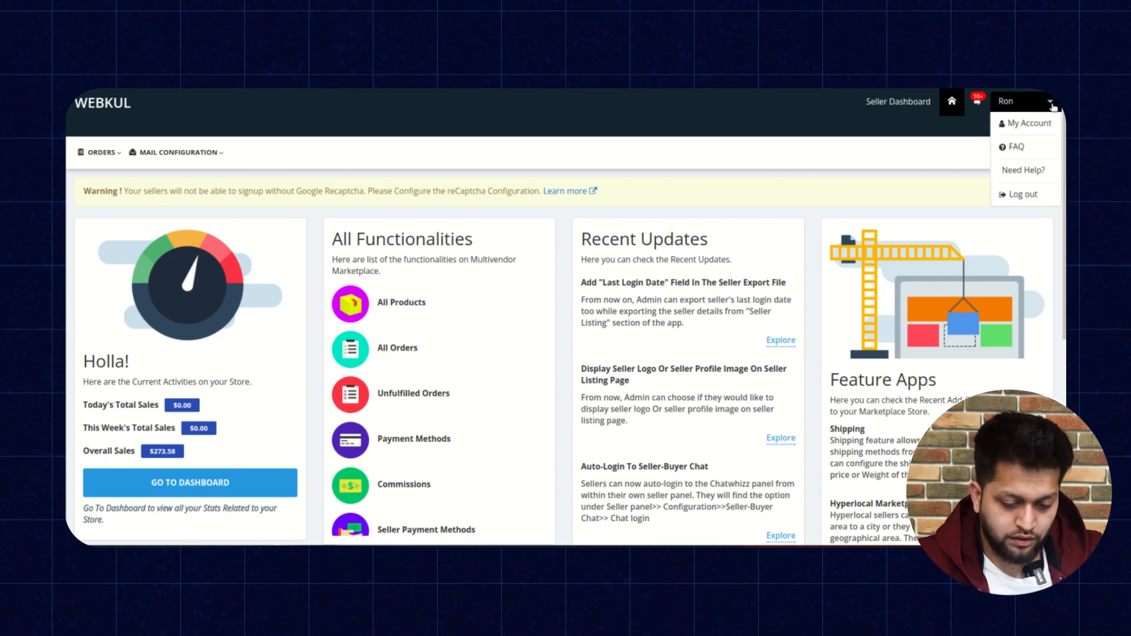
{"action": "left_click", "coordinate": [1041, 126]}
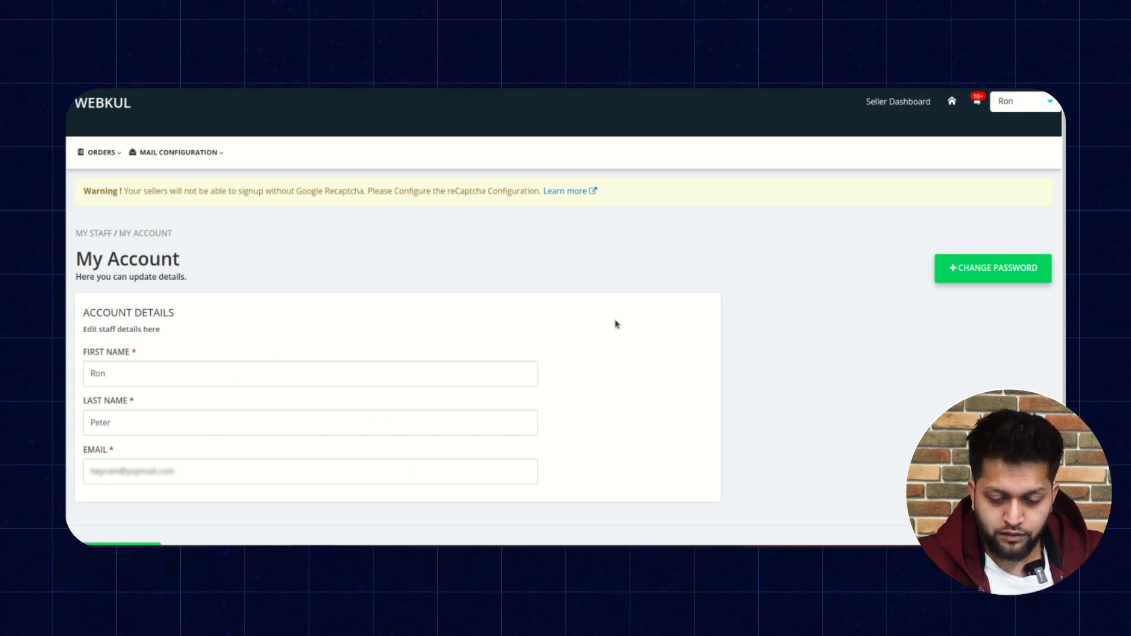
{"action": "scroll", "coordinate": [615, 324], "scroll_direction": "down", "scroll_amount": 1}
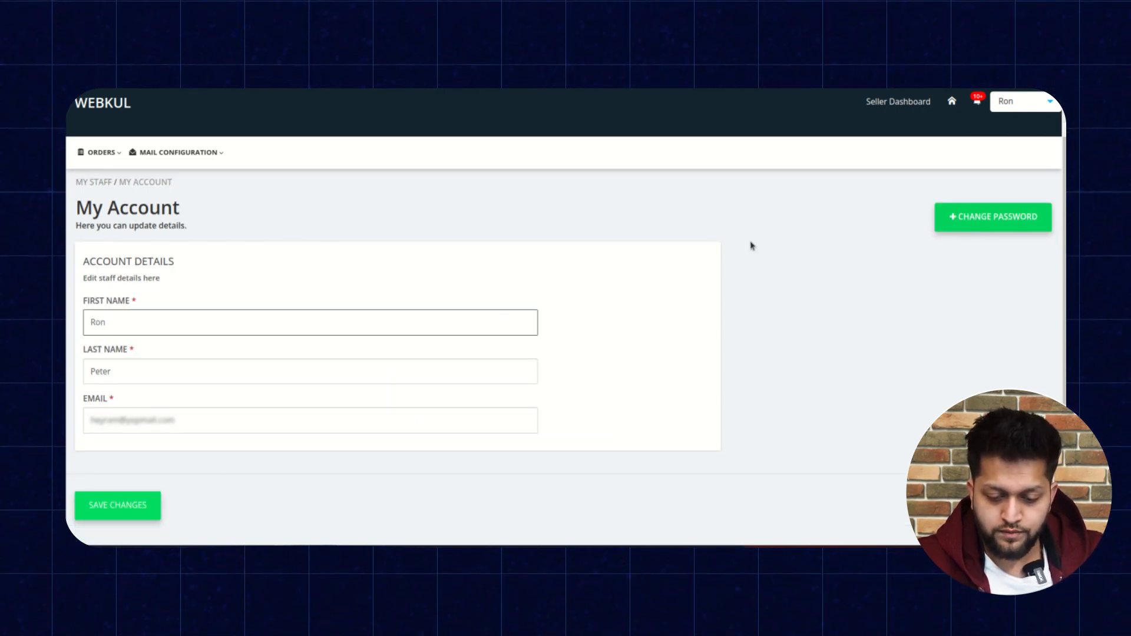
{"action": "left_click_drag", "start_coordinate": [752, 246], "coordinate": [751, 270]}
{"action": "left_click", "coordinate": [779, 250]}
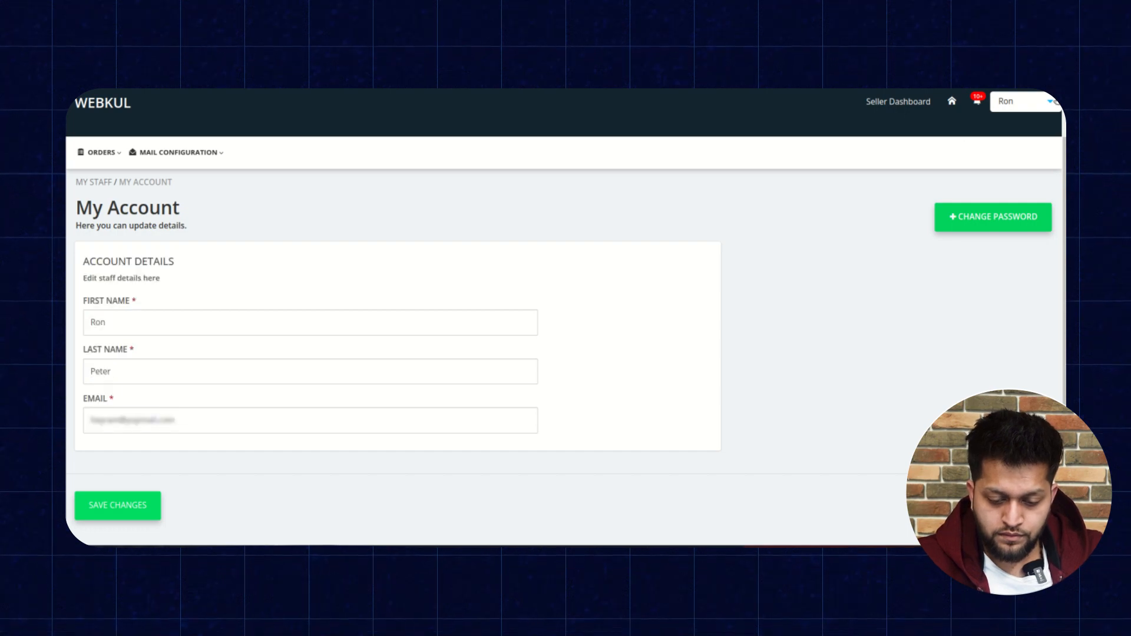
Return to the admin account and open the Instructions for Marketplace page under Configuration.
{"action": "left_click", "coordinate": [1051, 101]}
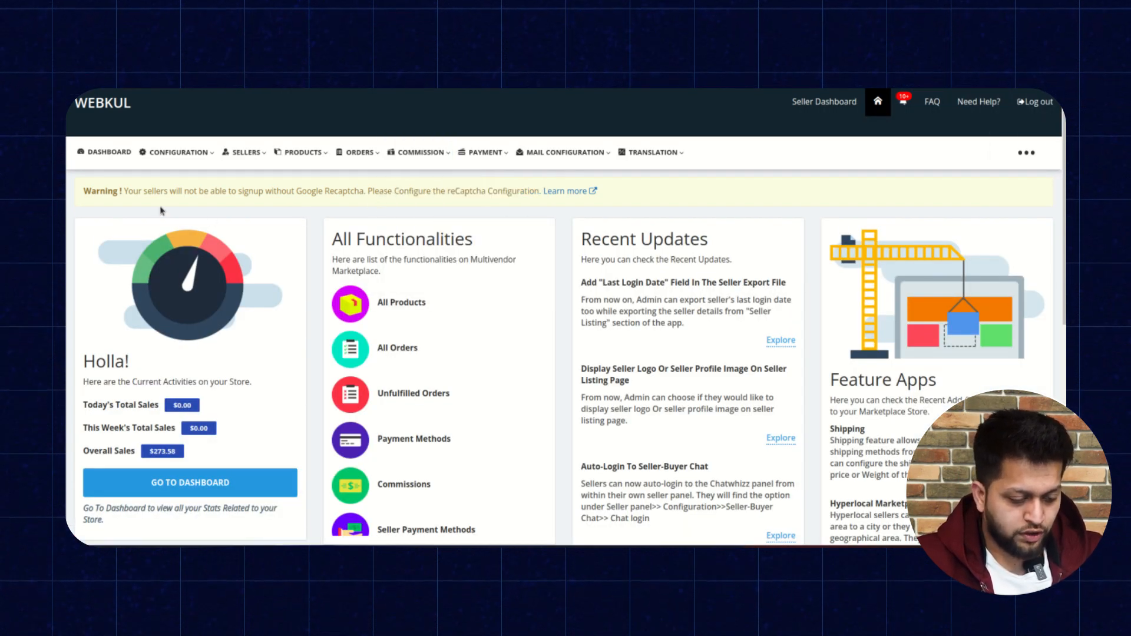
{"action": "mouse_move", "coordinate": [177, 153]}
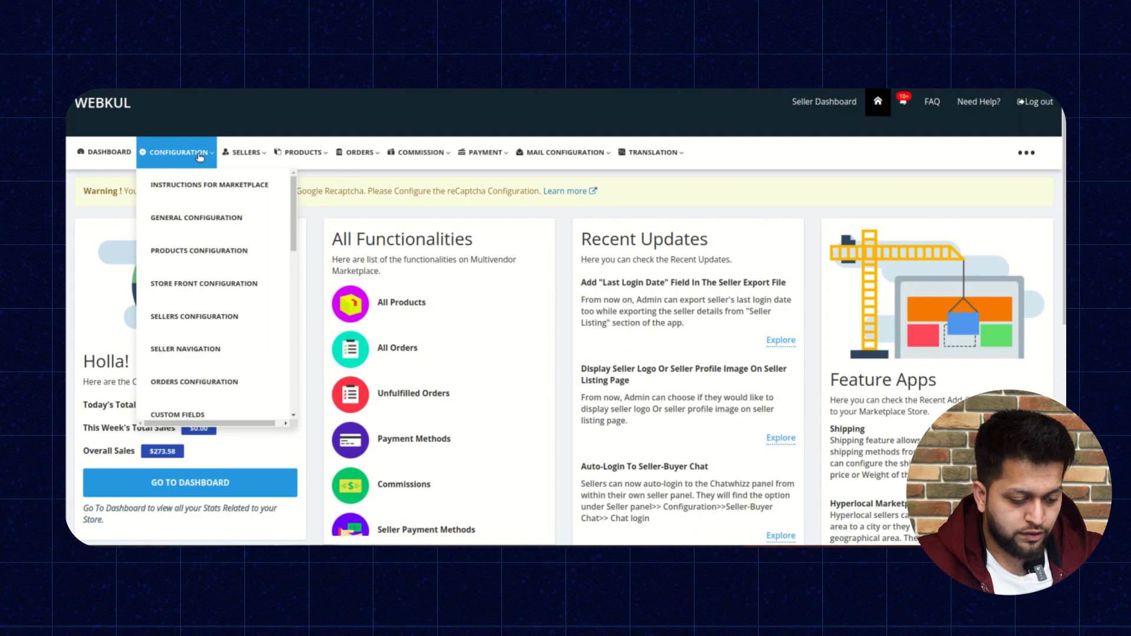
{"action": "left_click", "coordinate": [208, 182]}
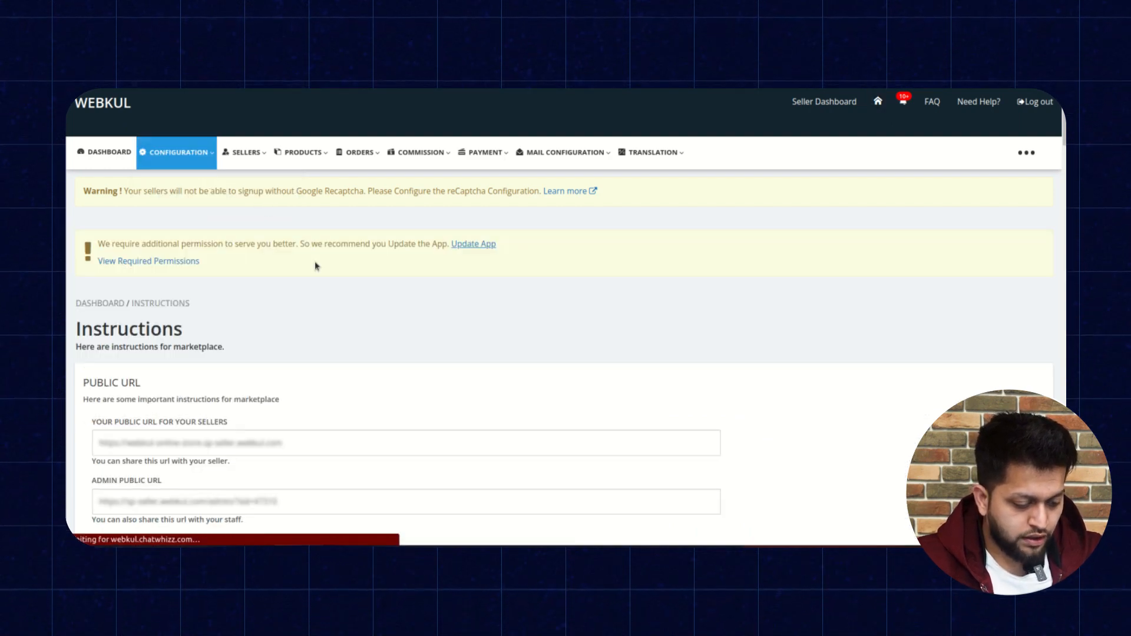
{"action": "scroll", "coordinate": [315, 266], "scroll_direction": "down", "scroll_amount": 3}
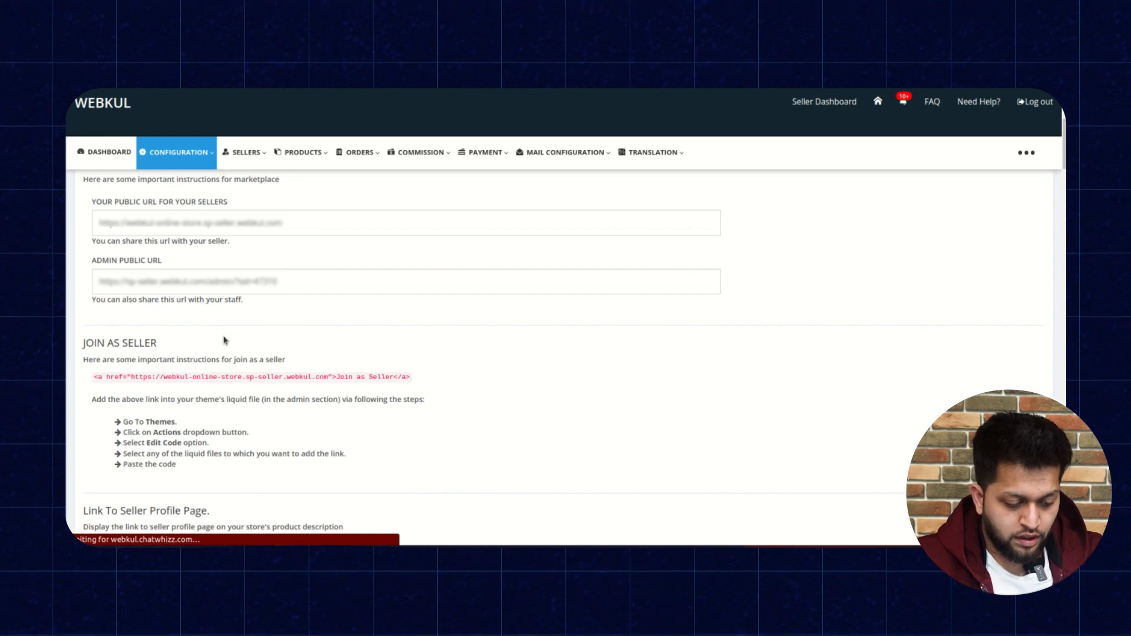